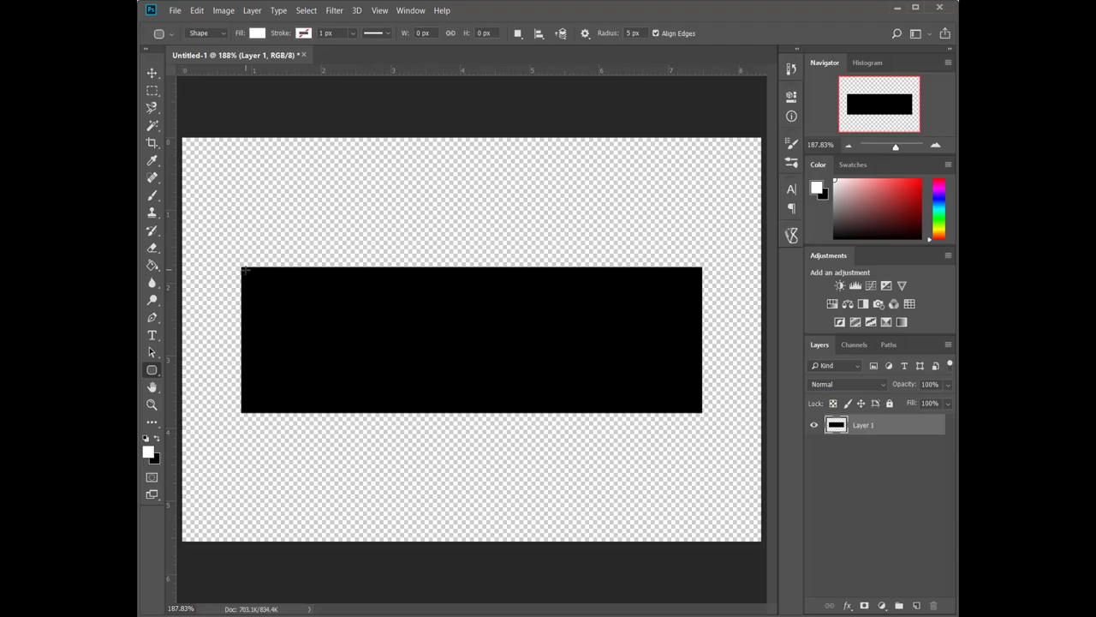
- Draw a white 11×20 px rounded rectangle (5 px radius) at the black bar's top-left corner
left_click_drag(245, 270, 253, 289)
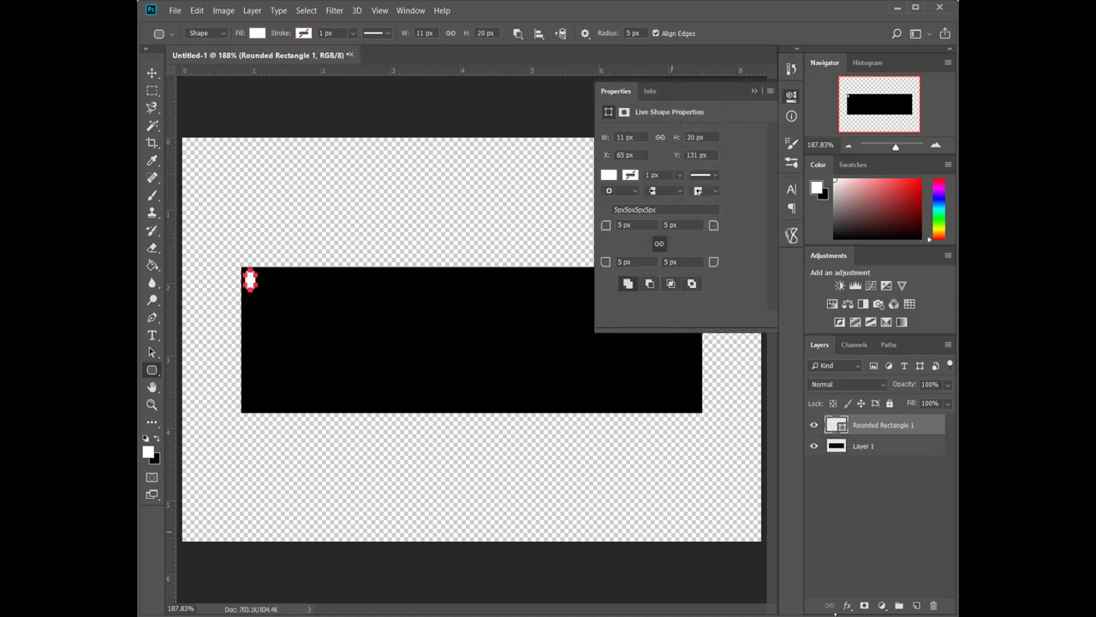
- Copy and paste the sprocket hole, placing the copy beside the first one
left_click(152, 73)
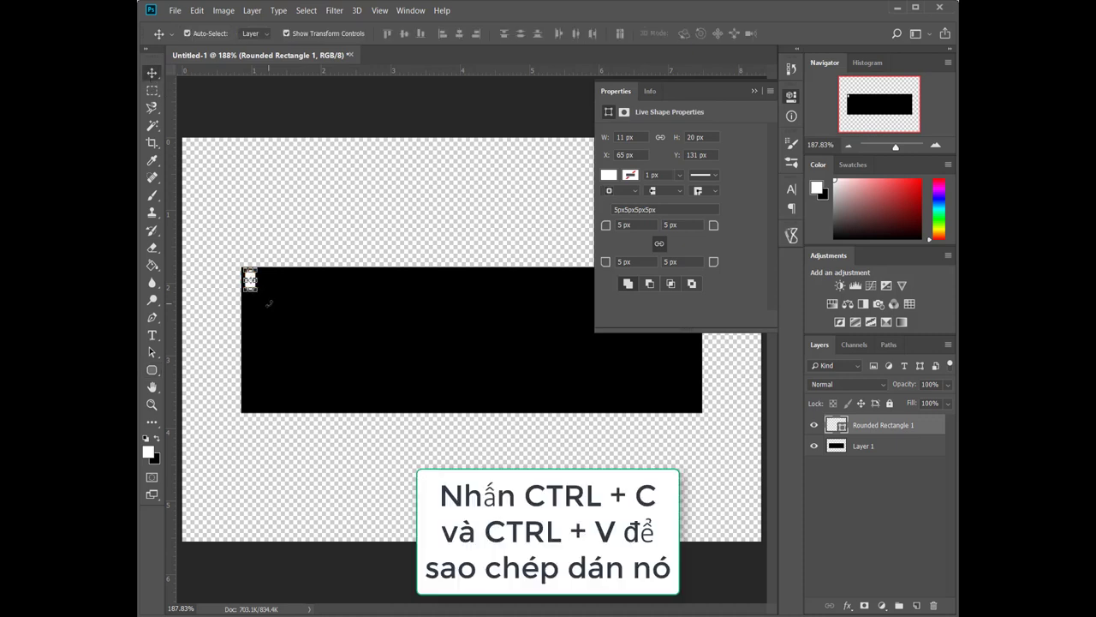
key("ctrl+c")
key("ctrl+v")
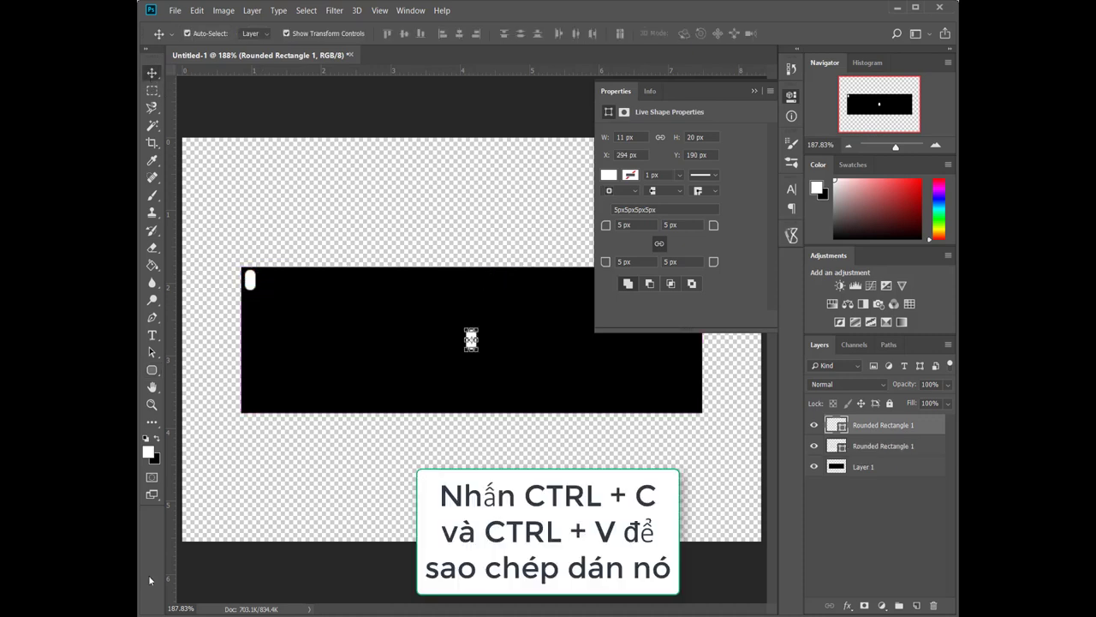
key("Right")
key("Right")
key("Right")
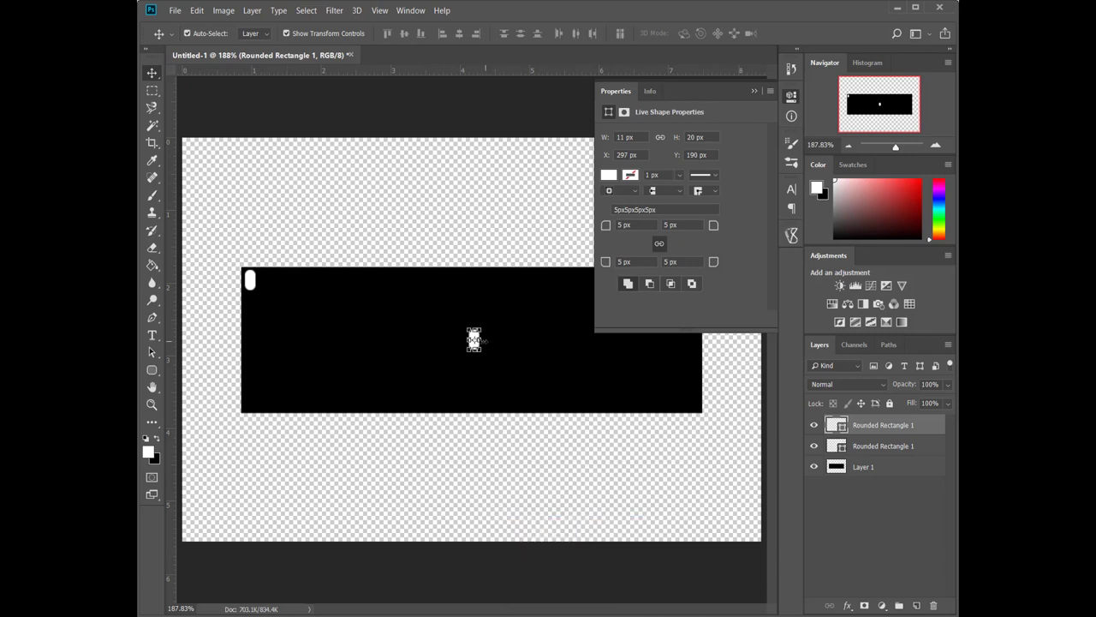
mouse_move(473, 339)
left_mouse_down()
mouse_move(268, 282)
mouse_move(286, 297)
left_mouse_up()
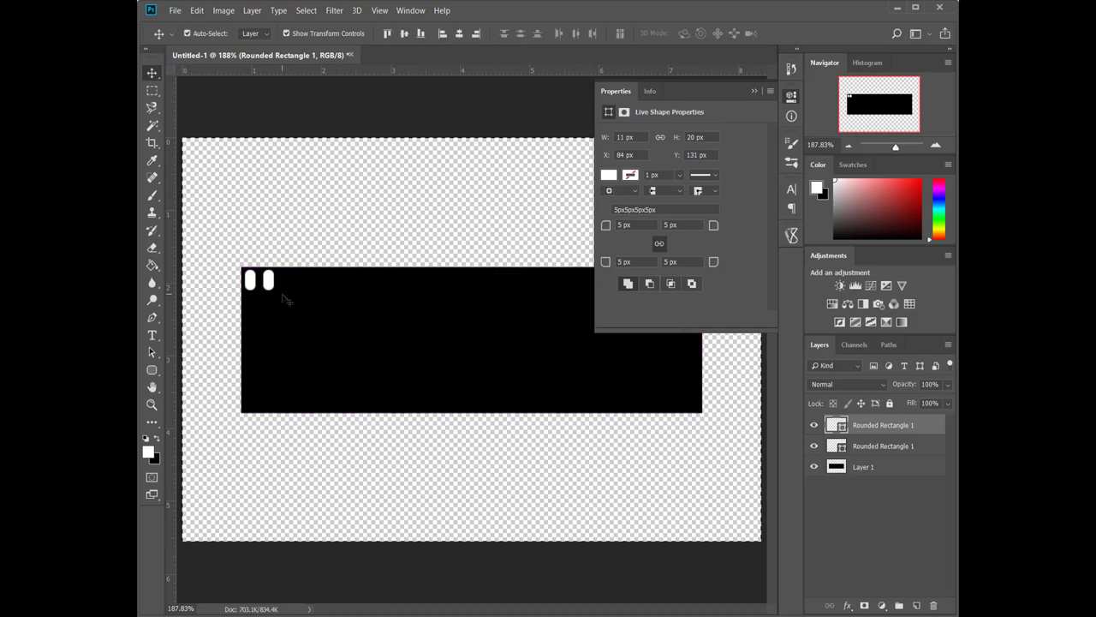
- Select both sprocket-hole layers and duplicate them as copy layers
left_click(863, 446, "shift")
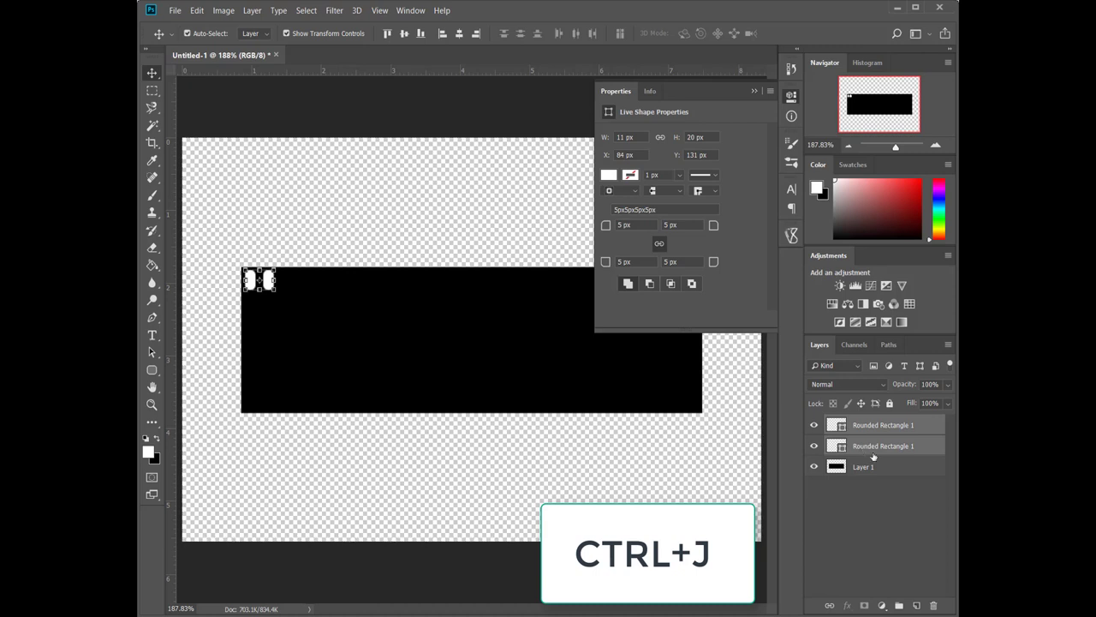
key("ctrl+j")
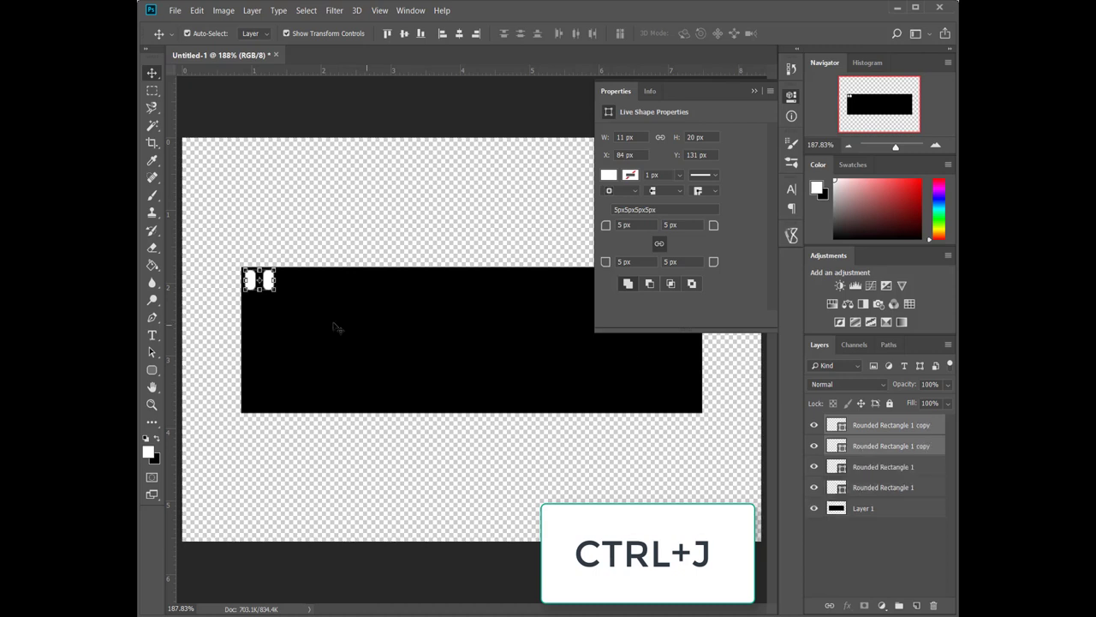
left_click(290, 288)
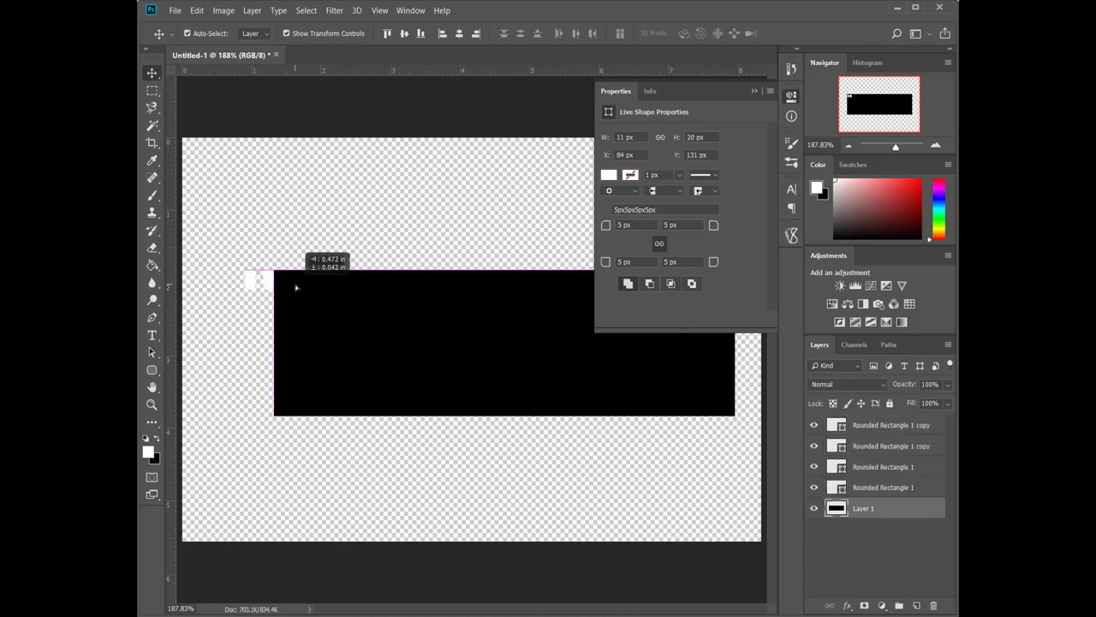
- Alt-drag the four pills rightward, then the eight, building an evenly spaced row
left_click(888, 434)
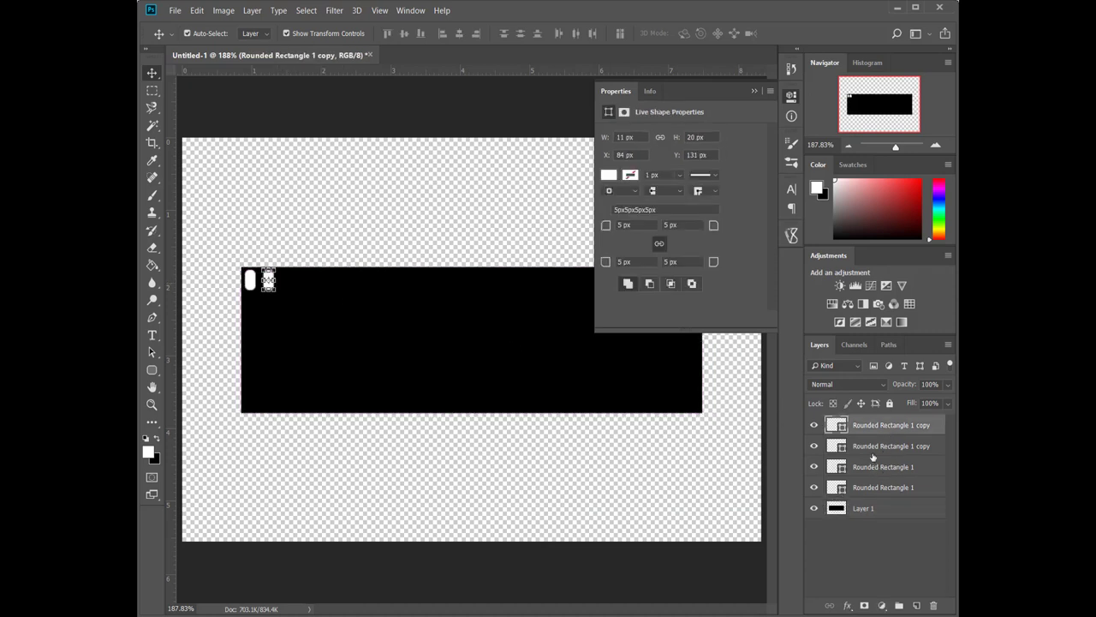
left_click(873, 445, "shift")
left_click(919, 486, "shift")
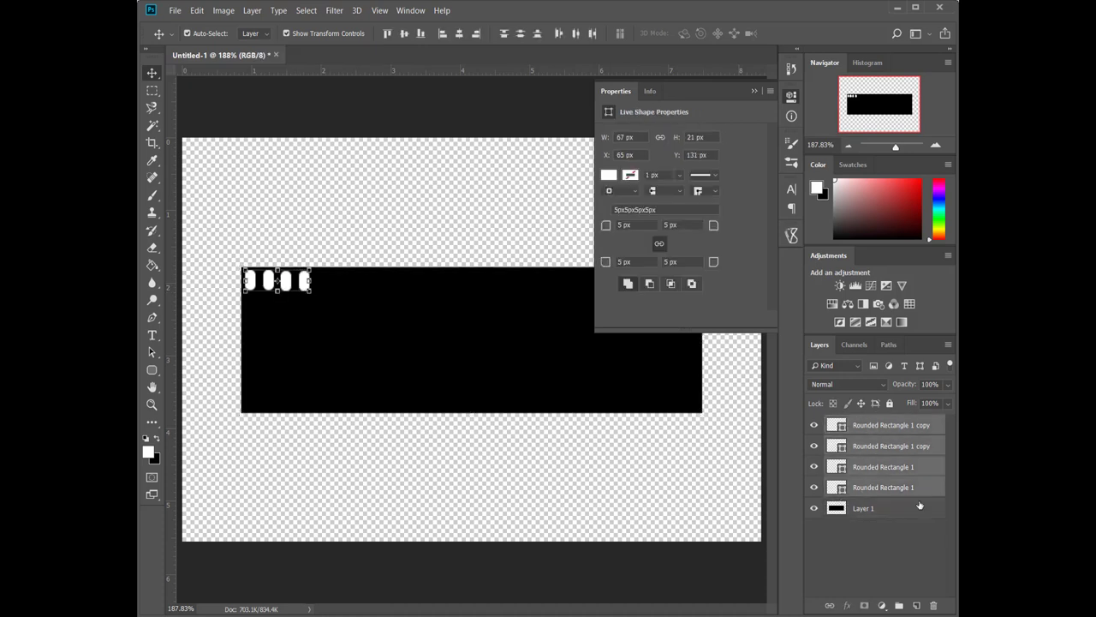
left_click_drag(276, 280, 489, 280, "alt")
left_click(472, 337, "ctrl")
left_click_drag(304, 275, 304, 276, "ctrl")
left_click(509, 311)
left_click(484, 278)
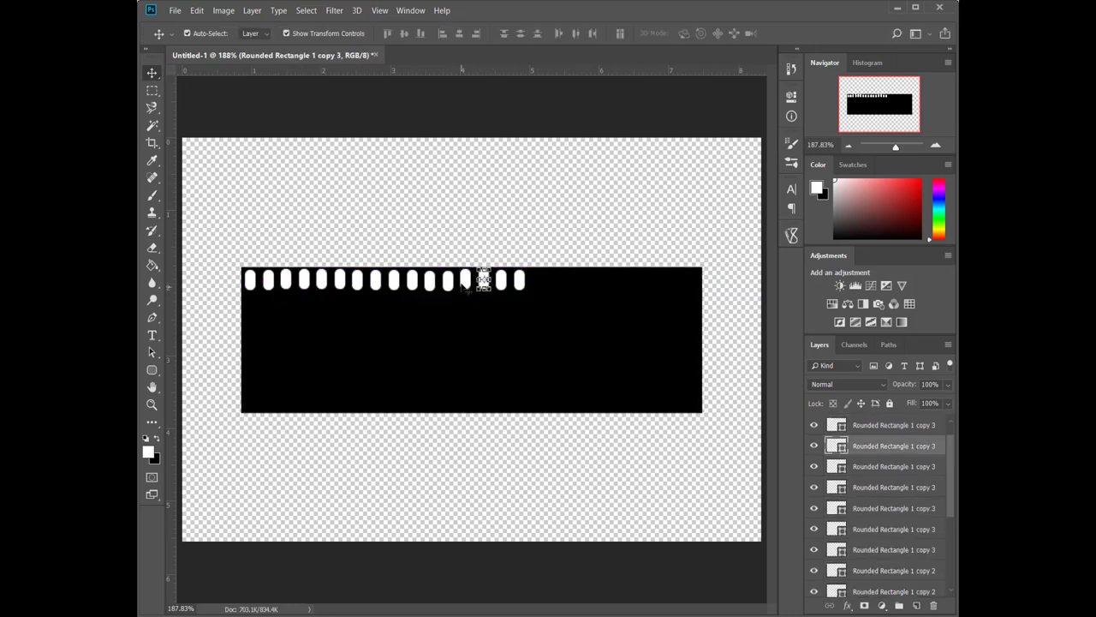
left_click(472, 342)
left_click_drag(483, 278, 484, 276)
- Extend the pill row past the bar's right end and even out the spacing
left_click(516, 342)
scroll(910, 430, "up", 5)
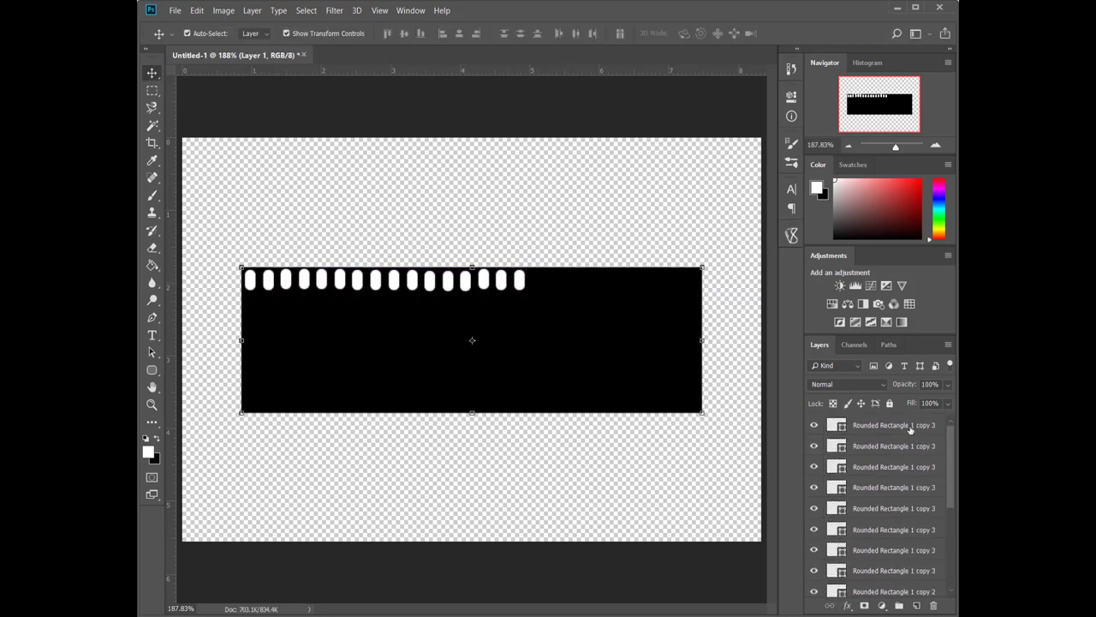
left_click(864, 428)
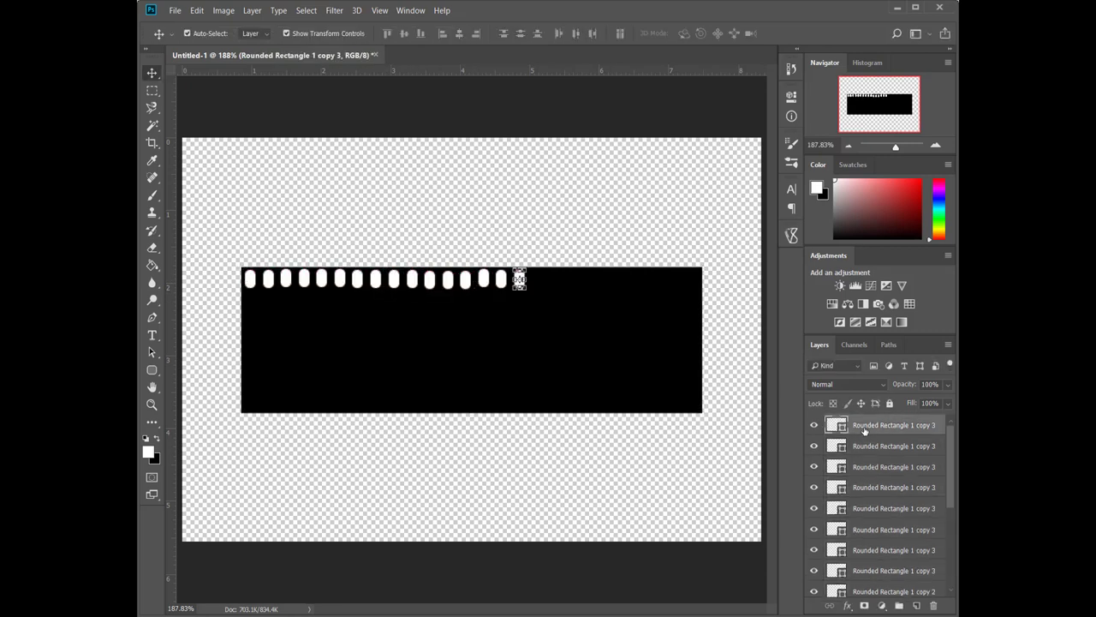
left_click(893, 591, "shift")
left_click_drag(379, 282, 738, 259)
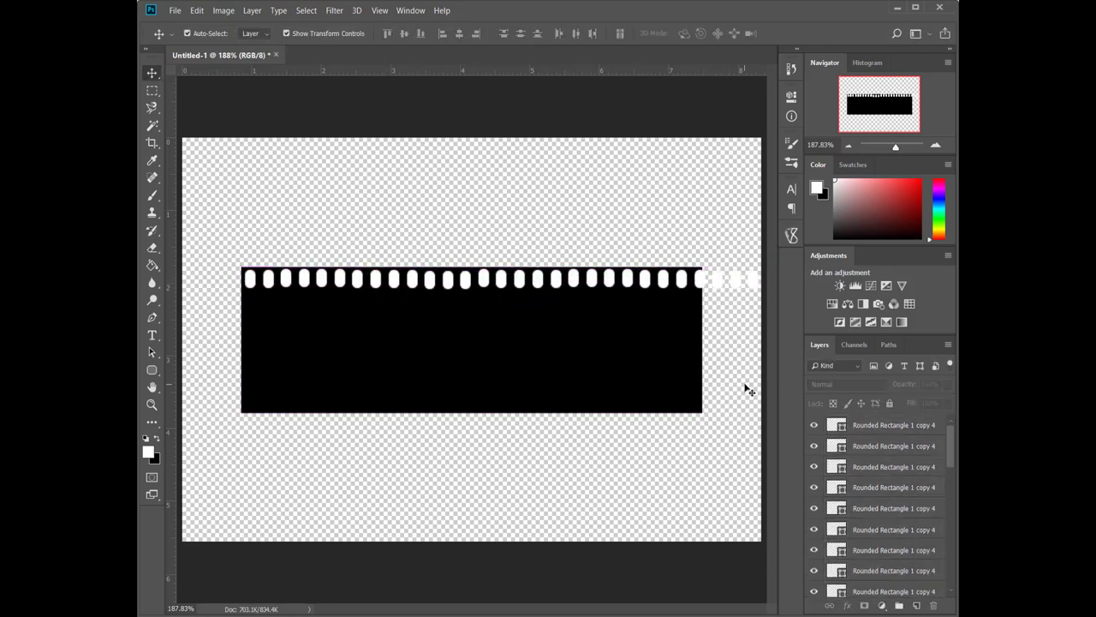
left_click(448, 276)
left_click_drag(448, 276, 451, 277)
- Select all the pill layers and group them into Group 1
key("ctrl+t")
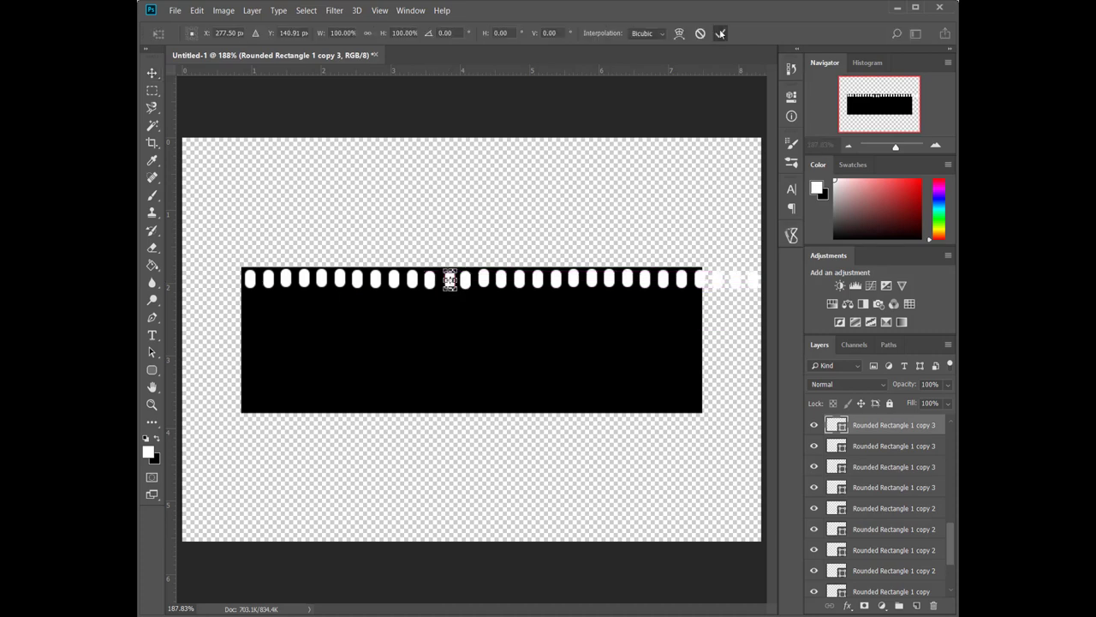
left_click(720, 32)
scroll(881, 458, "down", 5)
left_click(884, 565, "shift")
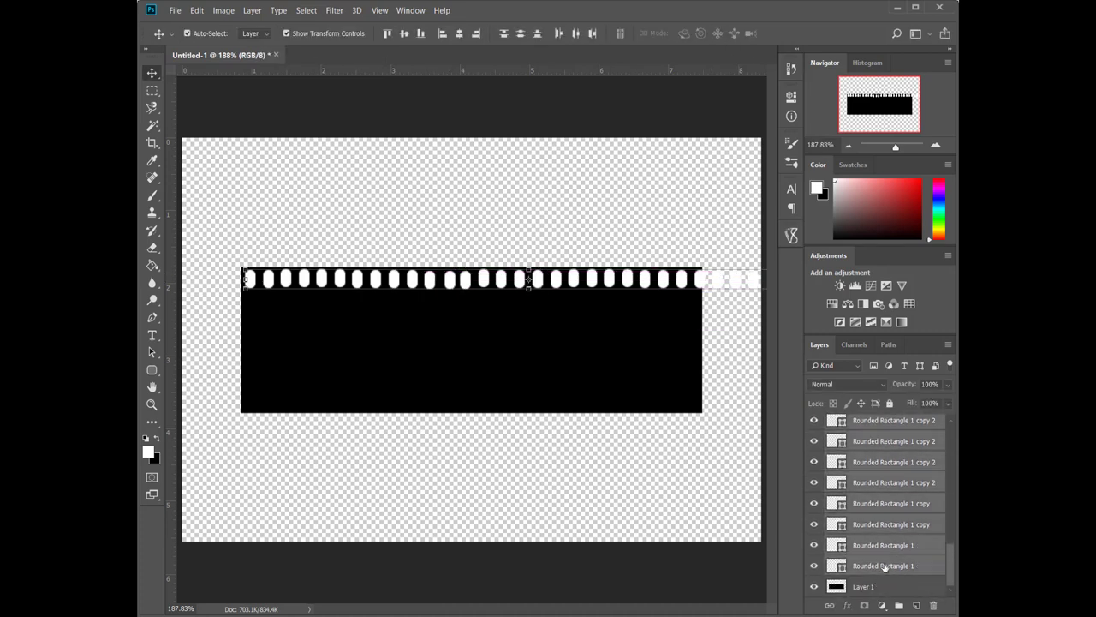
key("ctrl+g")
- Add a layer mask to Group 1 and set a black brush to 55 px, 91% hardness
left_click(864, 605)
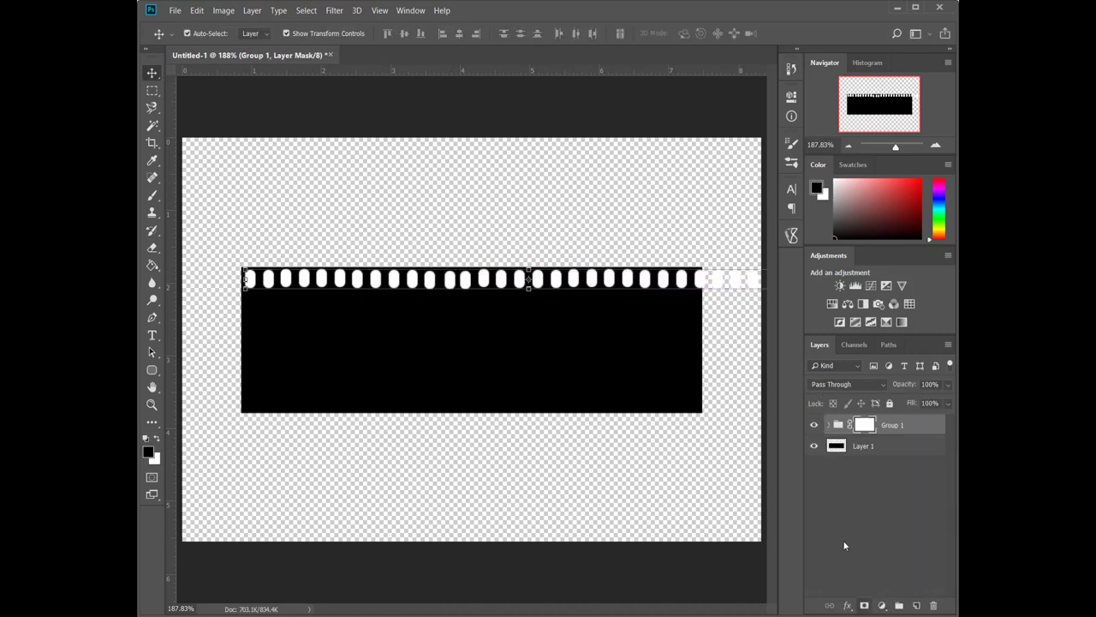
key("b")
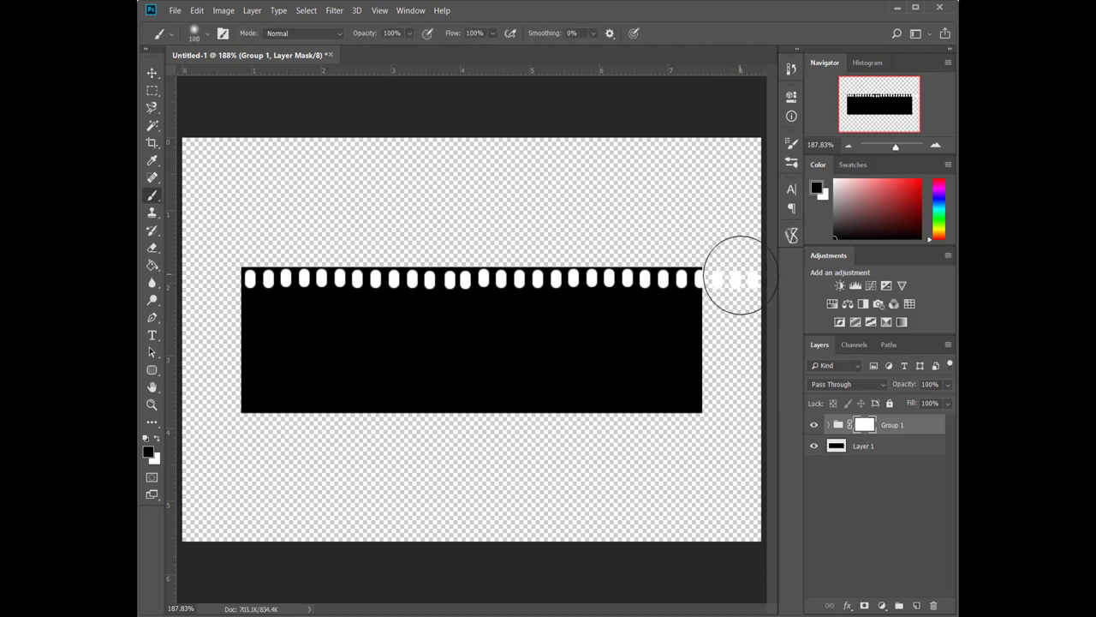
left_click_drag(734, 278, 742, 277)
key("ctrl+z")
right_click(733, 322)
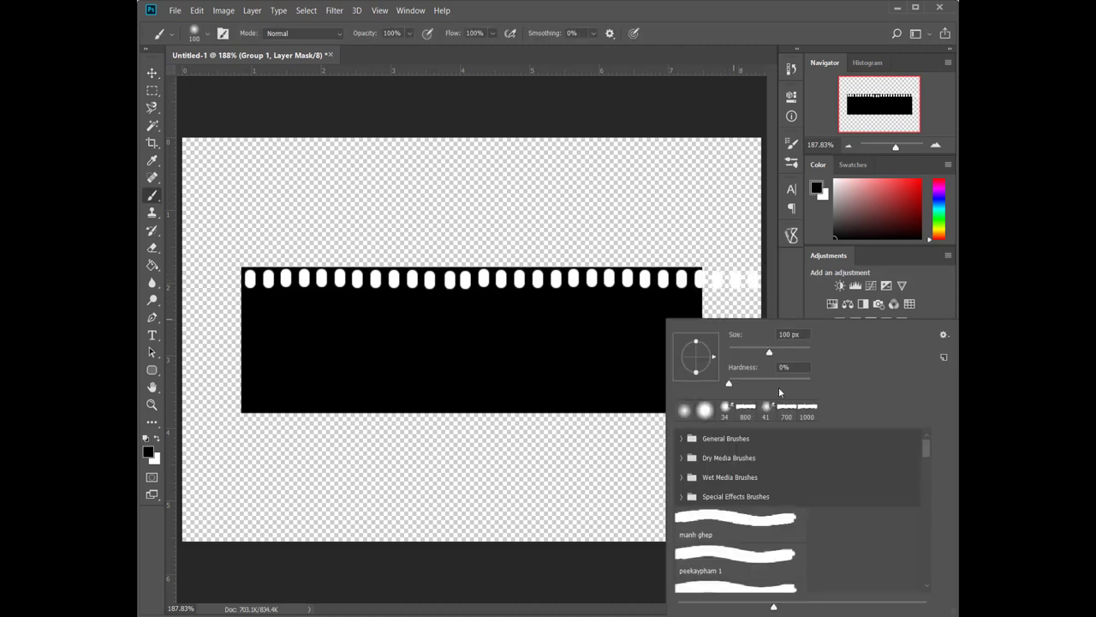
left_click(803, 383)
left_click(753, 348)
left_click(730, 279)
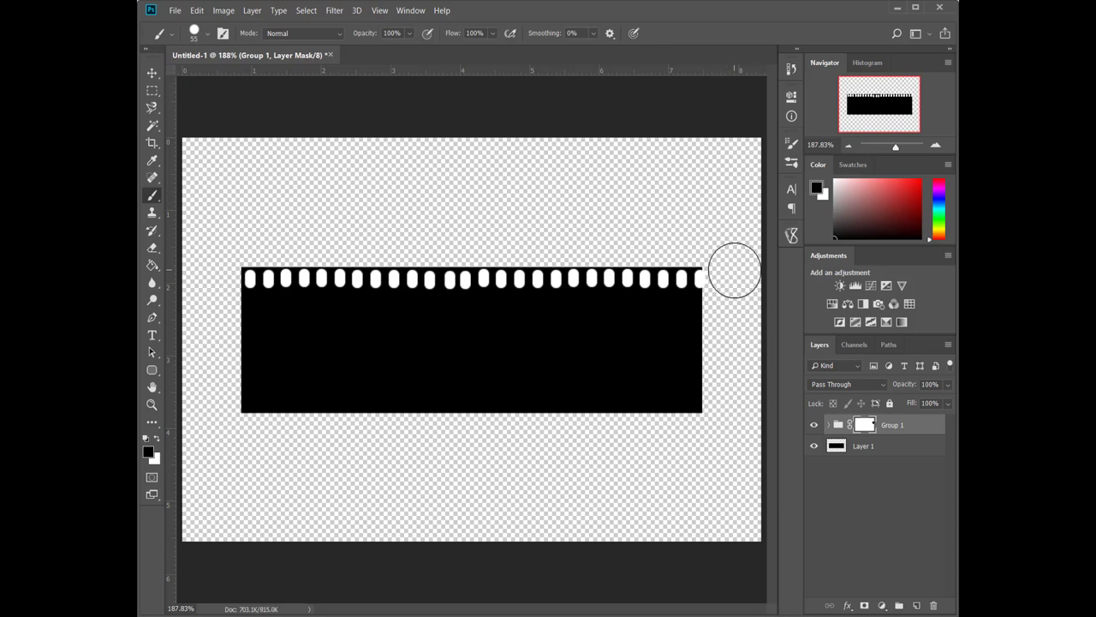
- Mask out the pills beyond the bar's right end using the inverted bar selection
left_click(838, 449, "ctrl")
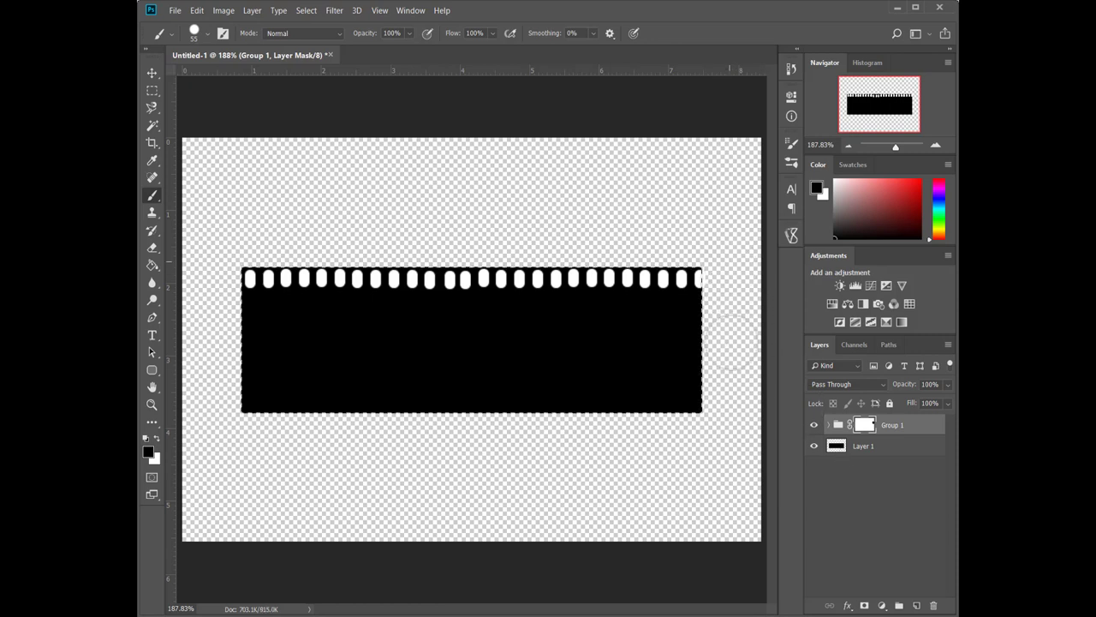
key("ctrl+shift+i")
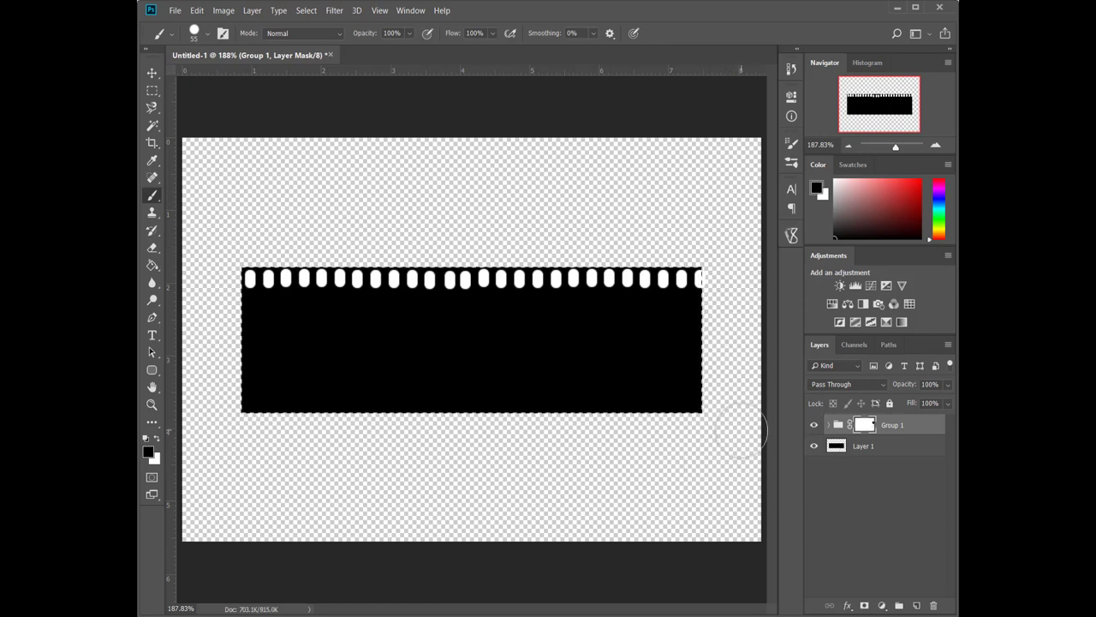
mouse_move(747, 430)
left_mouse_down()
mouse_move(712, 252)
mouse_move(685, 408)
mouse_move(712, 448)
left_mouse_up()
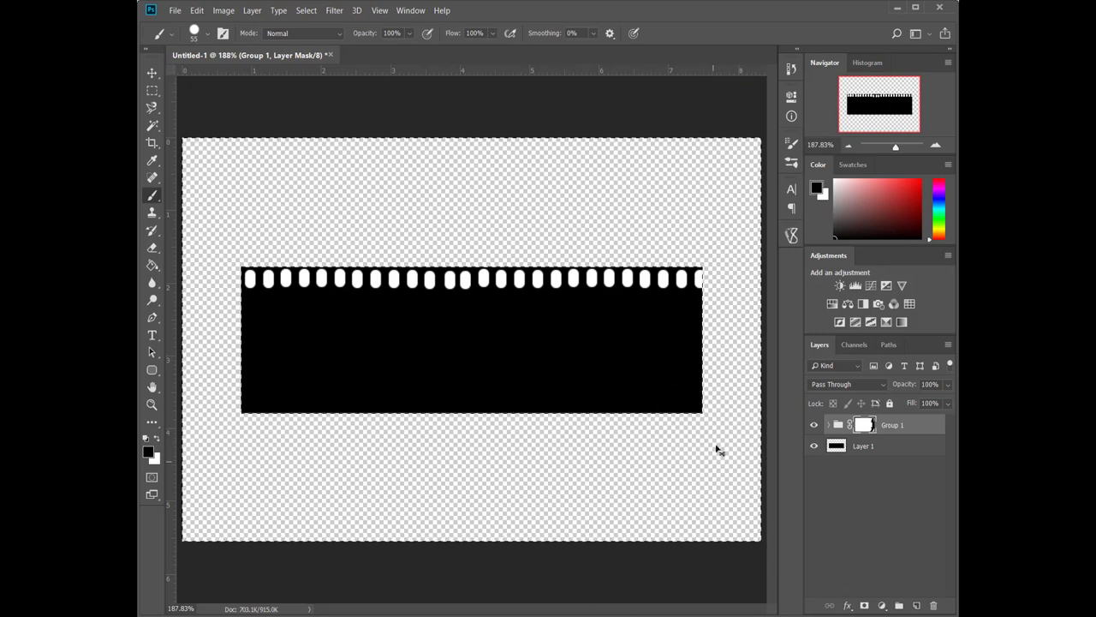
key("ctrl+d")
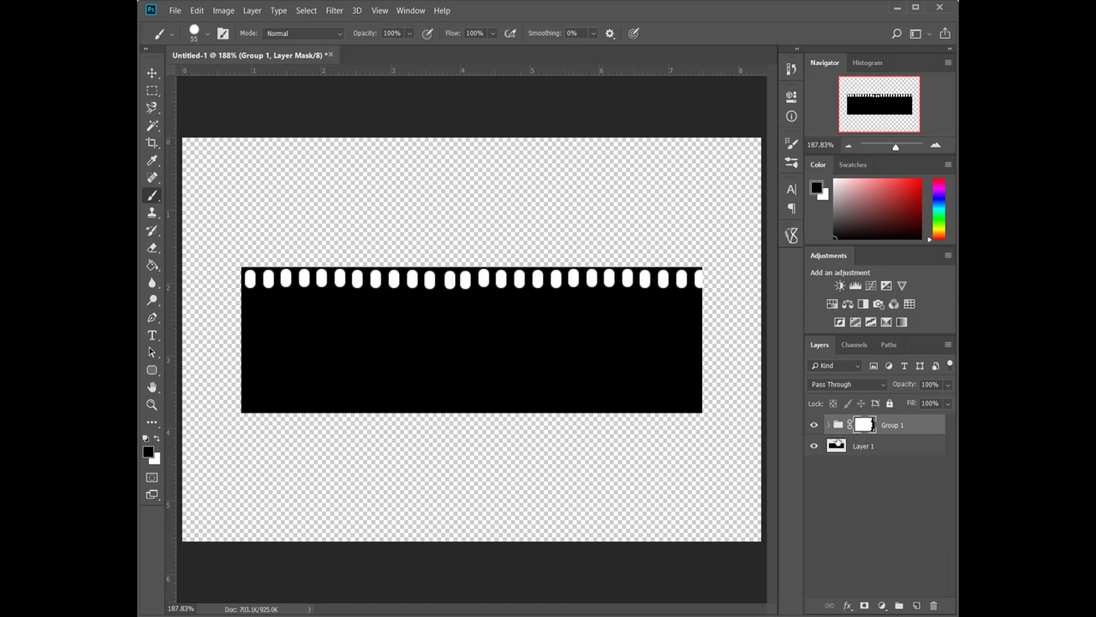
left_click(838, 425)
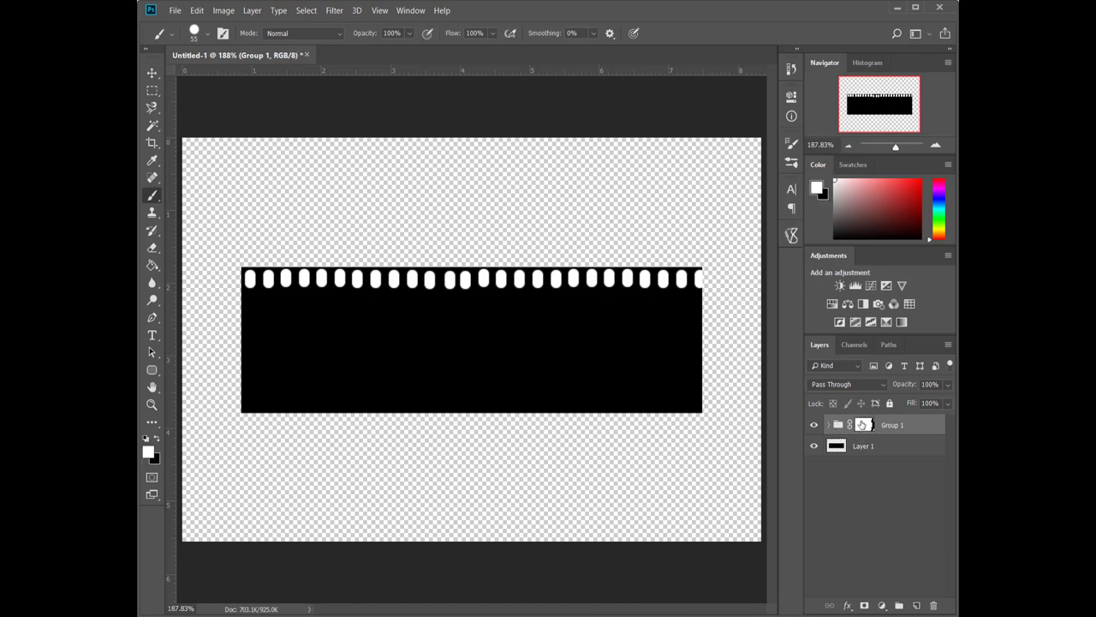
- Duplicate Group 1 and move the copy down to the strip's bottom edge
key("ctrl+j")
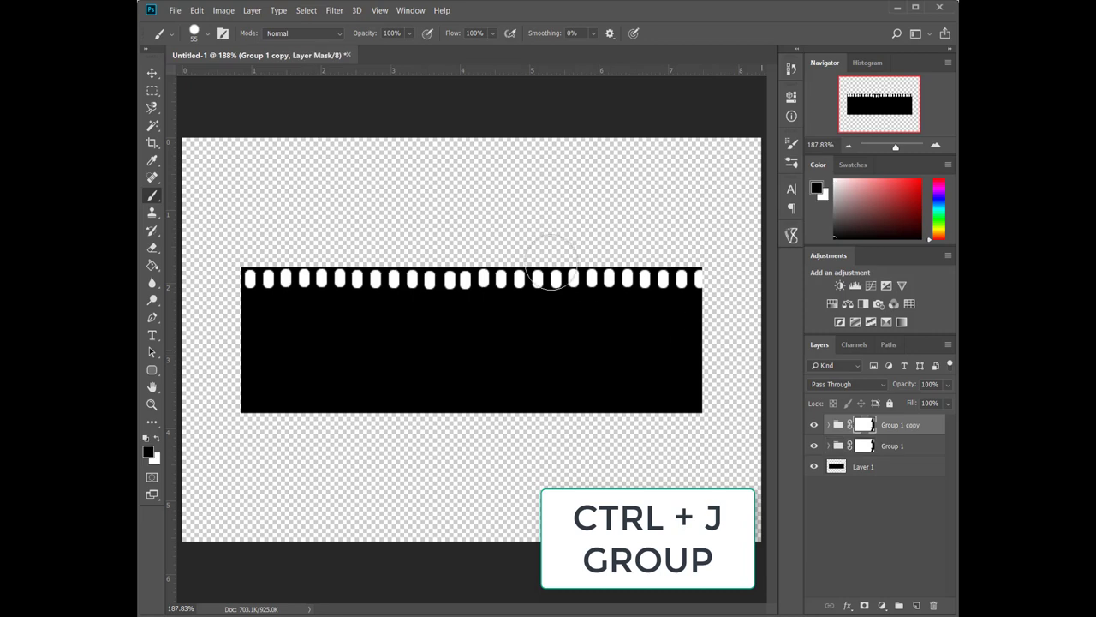
key("ctrl+t")
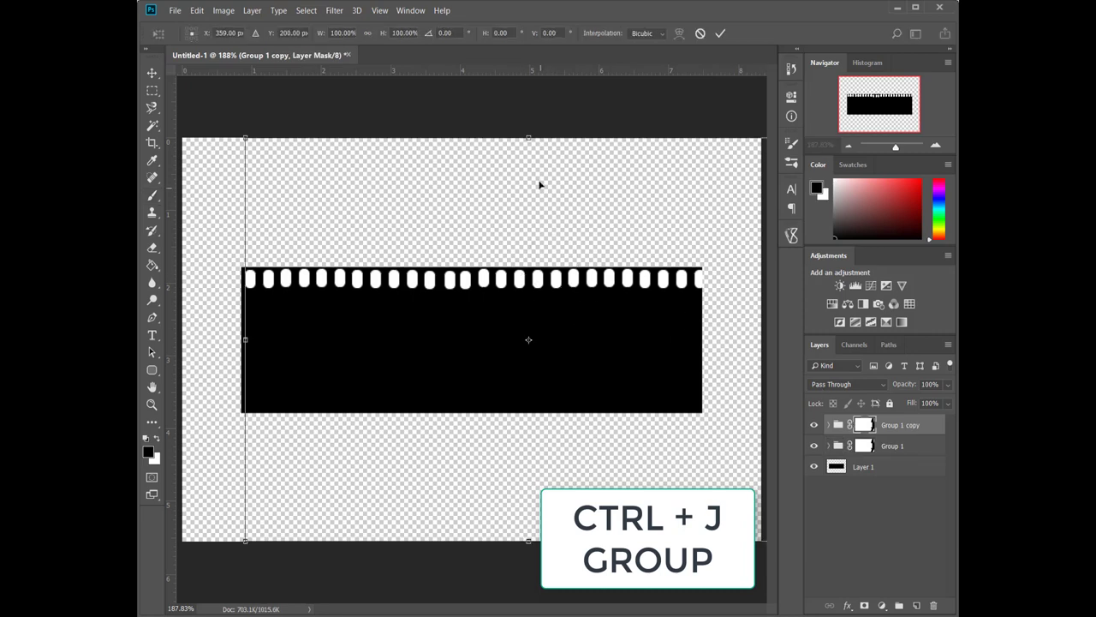
left_click_drag(519, 254, 516, 403)
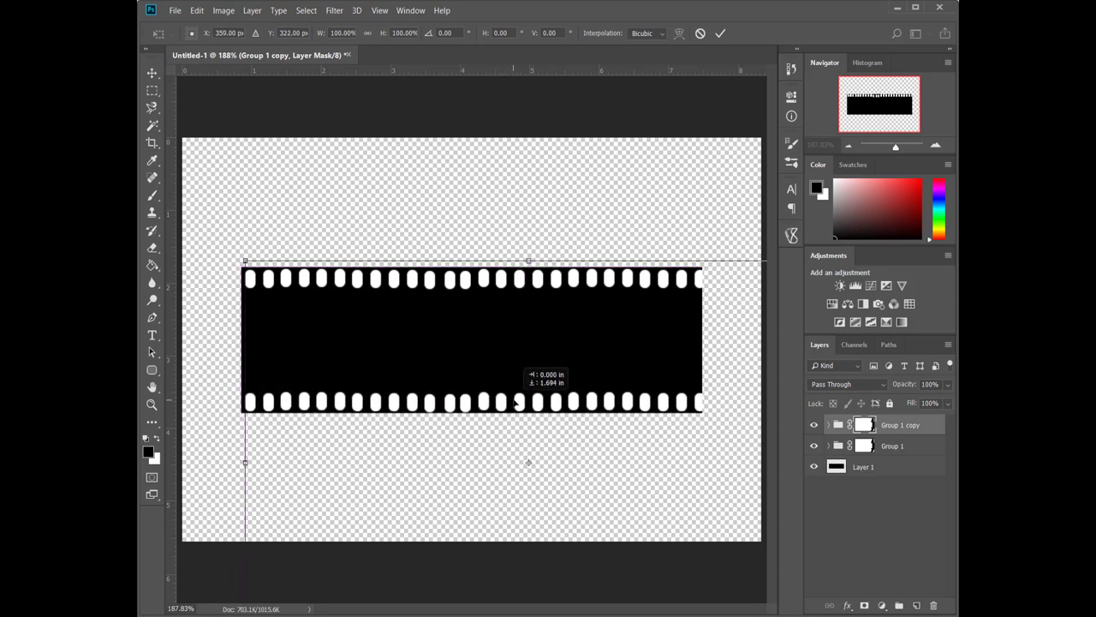
left_click(722, 34)
- Zoom out to fit the whole canvas in the window
key("b")
key("z")
left_click_drag(517, 285, 504, 325)
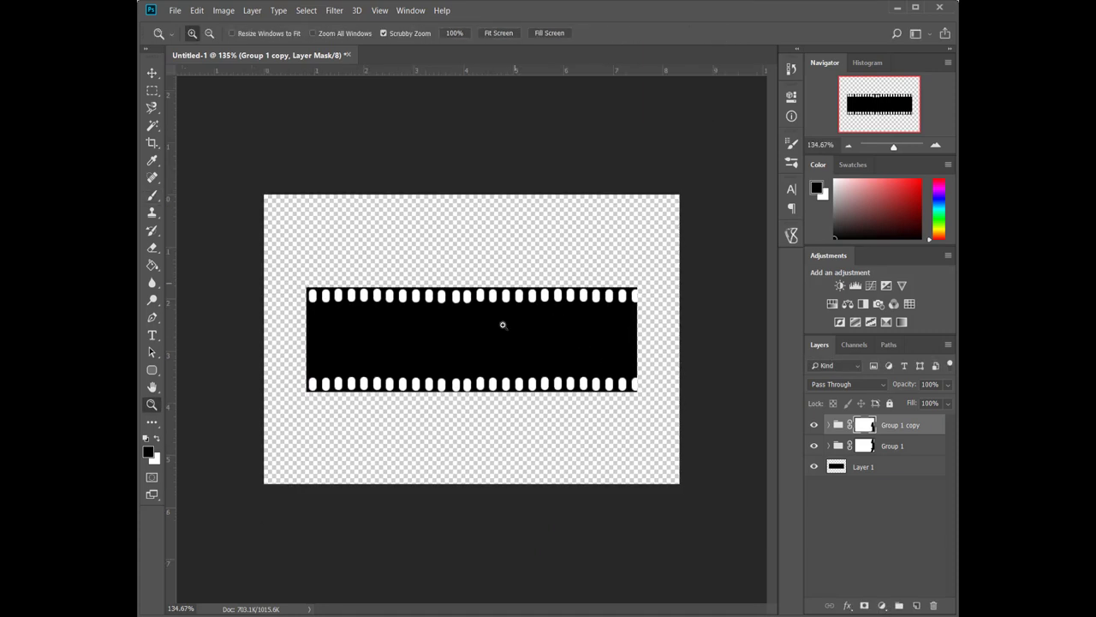
right_click(504, 325)
key("Escape")
key("ctrl+0")
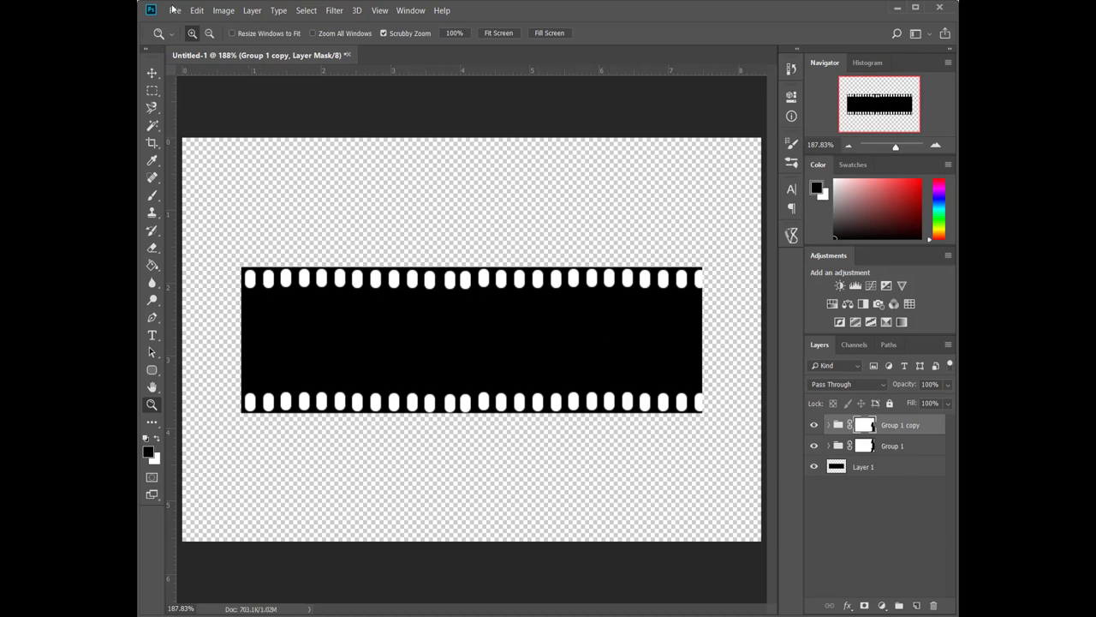
left_click(155, 370)
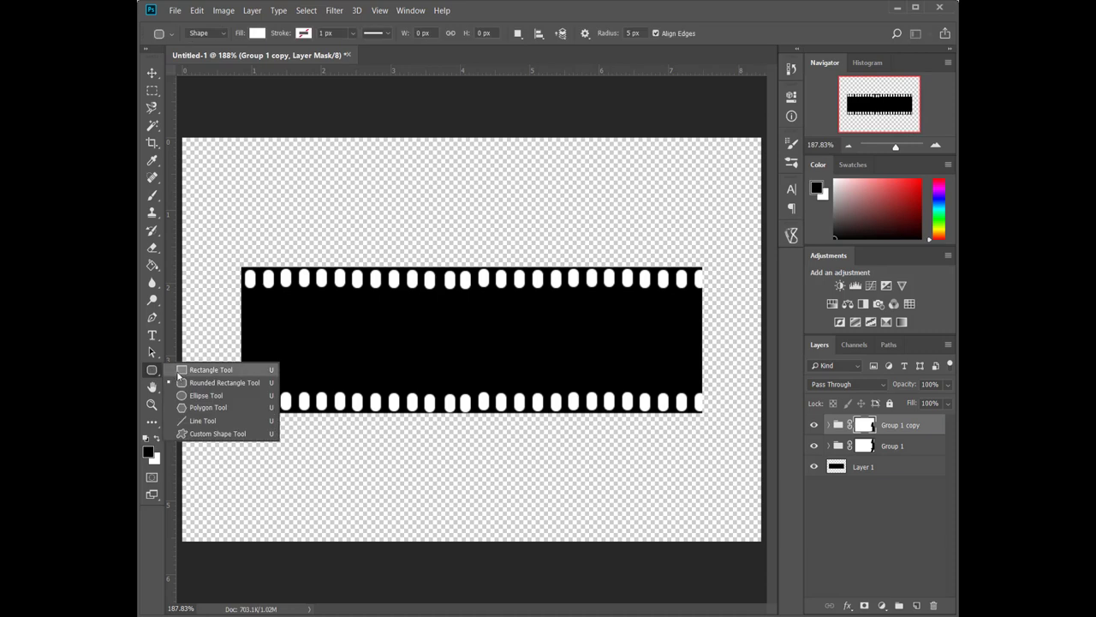
- Draw a white 110×93 px rectangle between the sprocket rows at the strip's left end
left_click(179, 371)
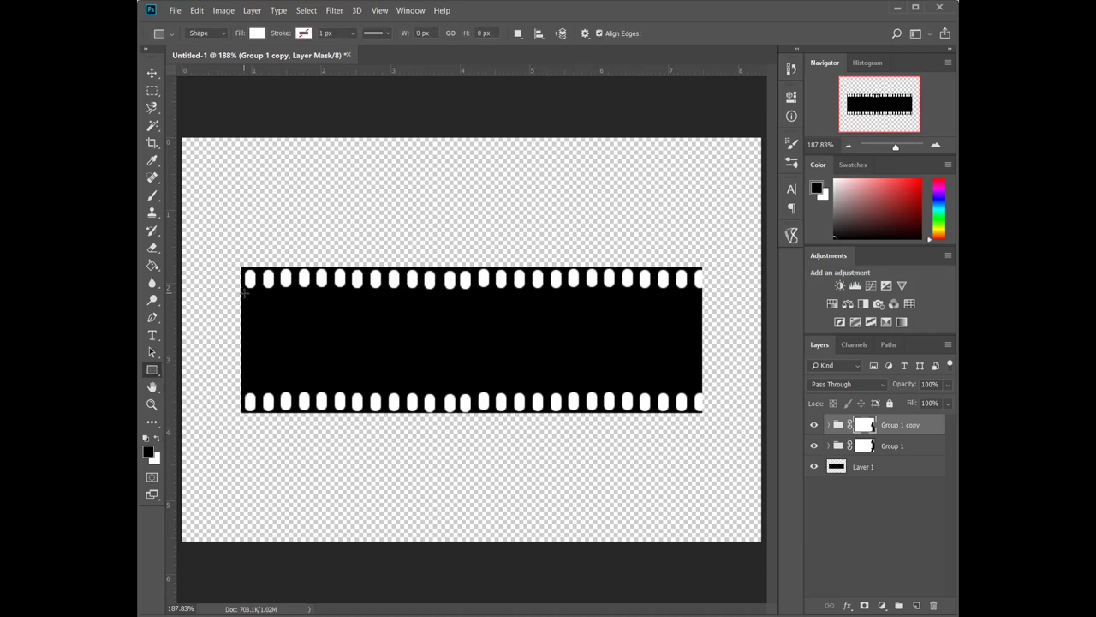
left_click_drag(244, 292, 348, 371)
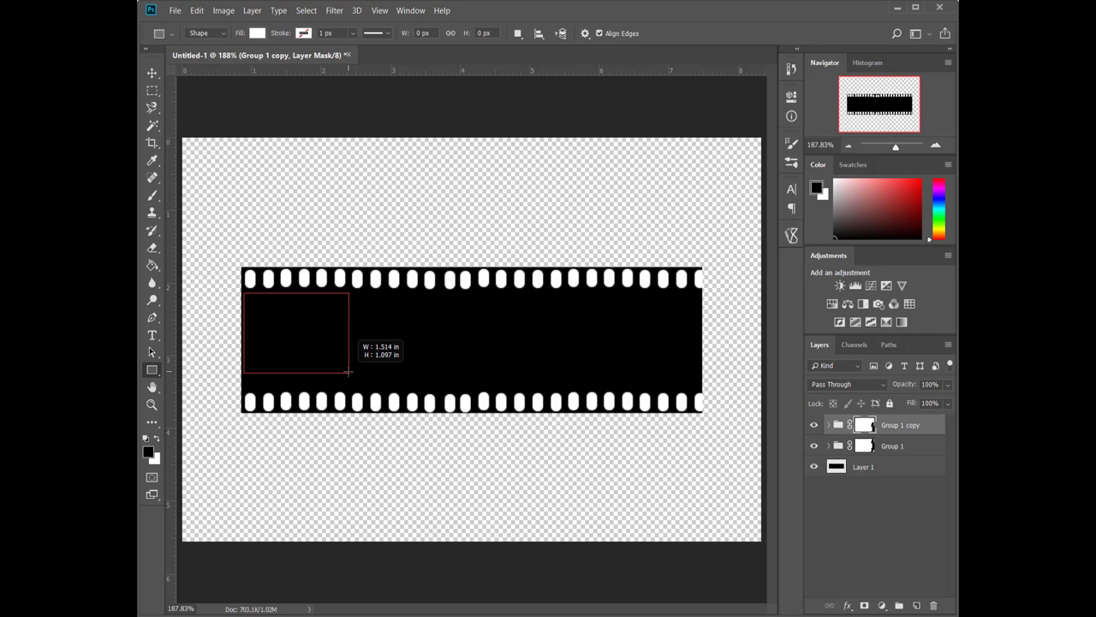
left_click_drag(348, 371, 349, 388)
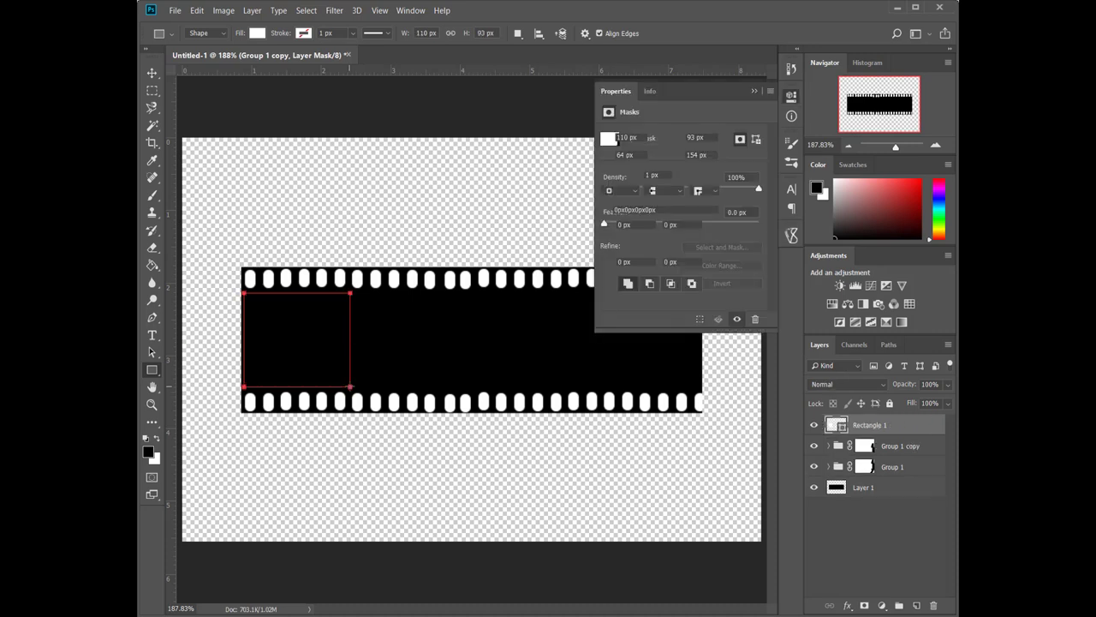
left_click(918, 539)
left_click(174, 10)
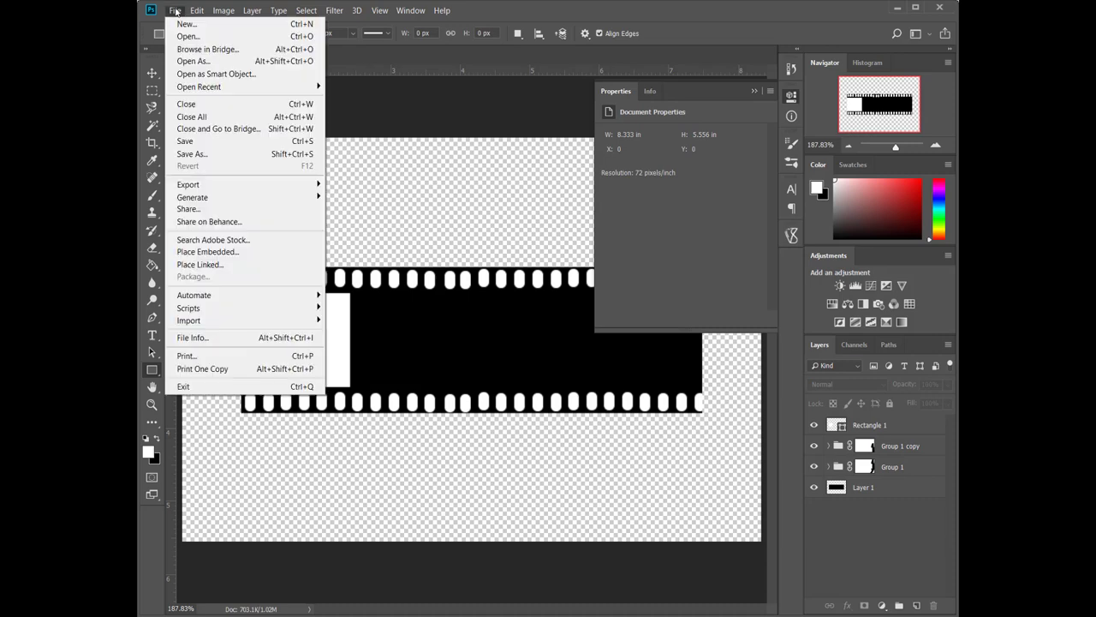
- Place the DJ photo from Downloads as embedded and clip it to Rectangle 1
left_click(217, 250)
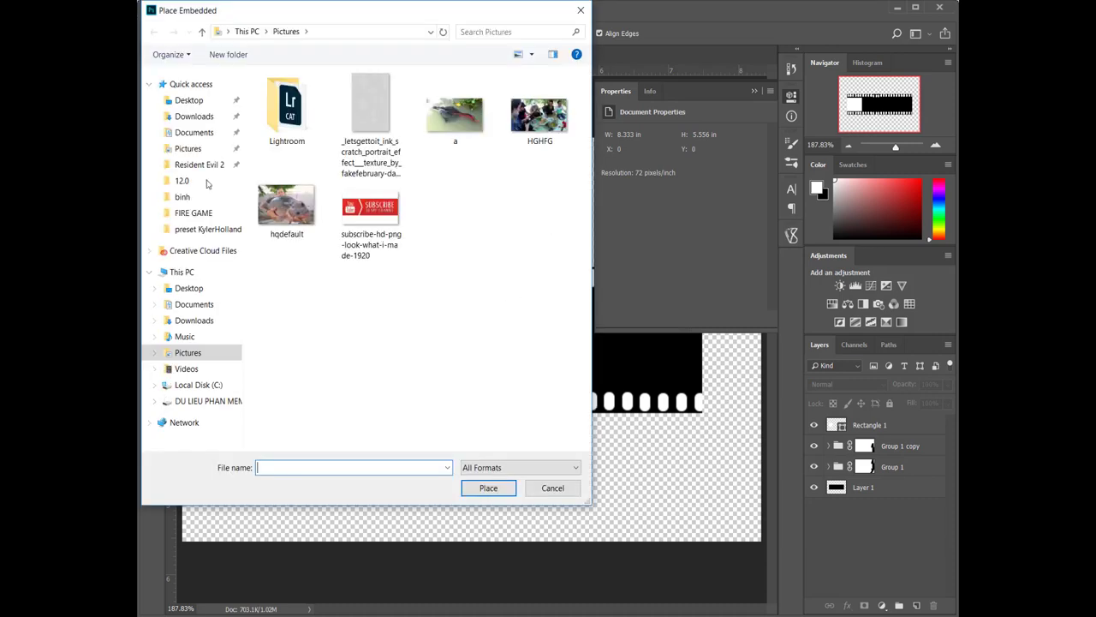
left_click(204, 116)
double_click(529, 201)
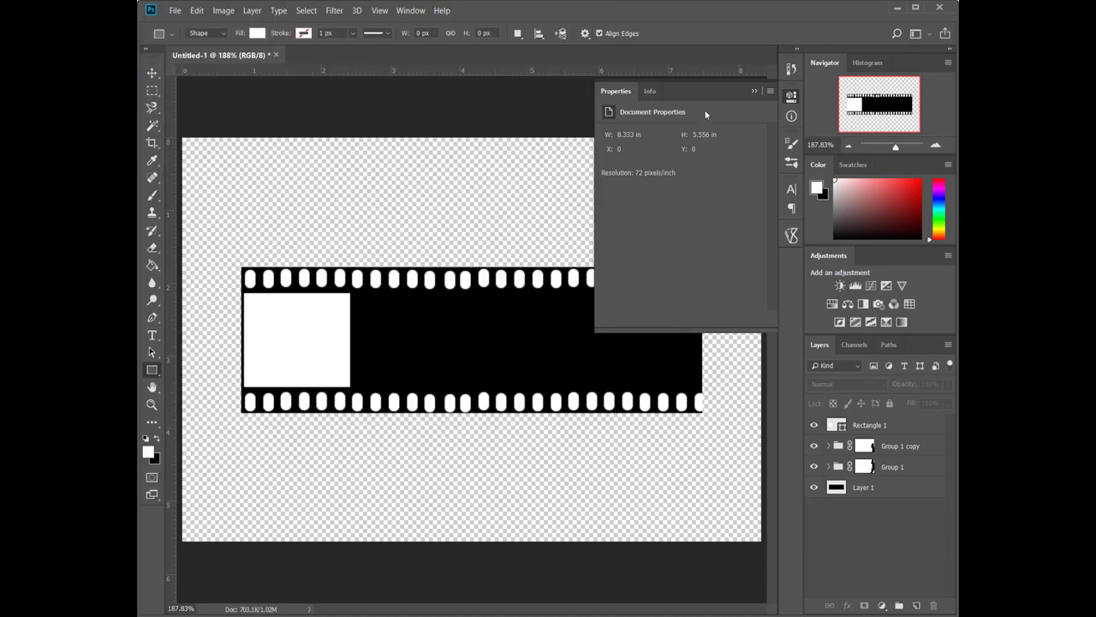
left_click(753, 91)
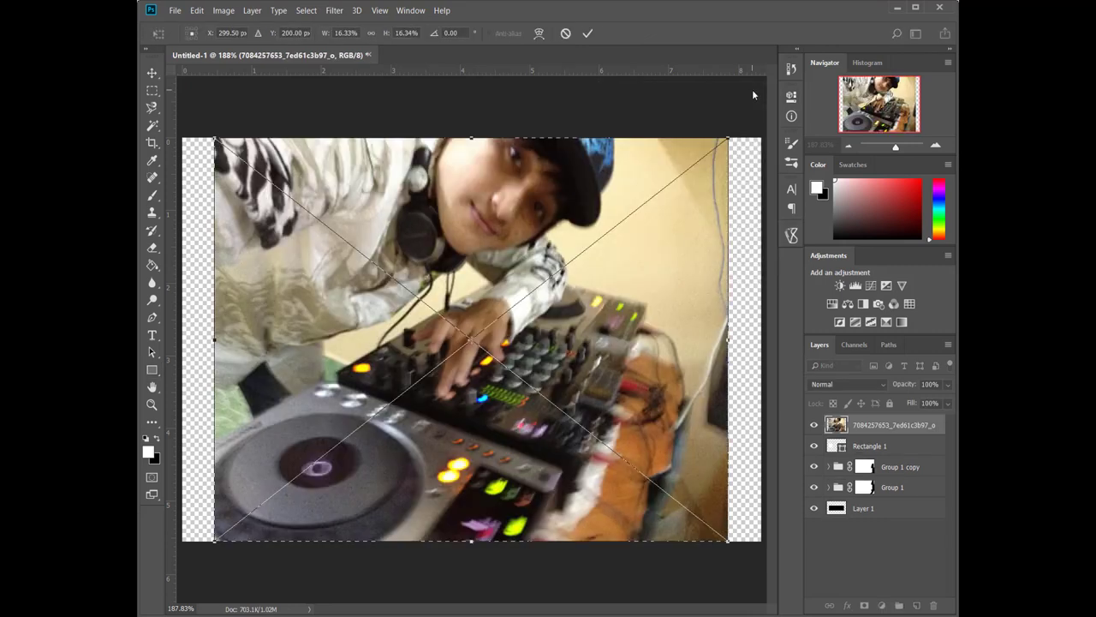
left_click(589, 34)
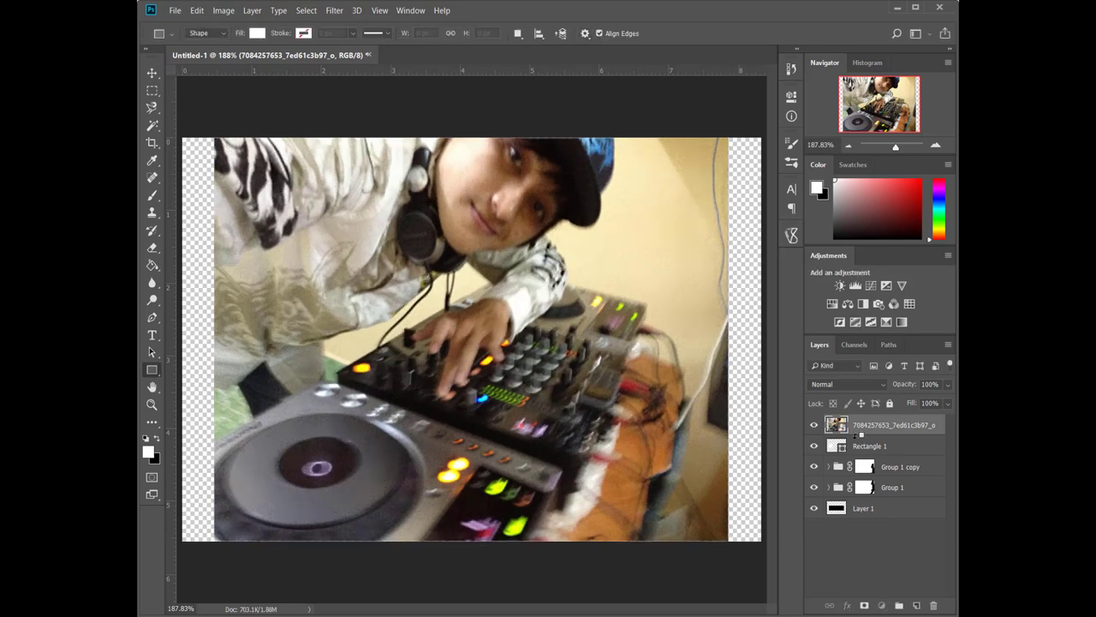
left_click(859, 435, "alt")
- Scale and position the DJ photo to fill the first frame window
key("ctrl+t")
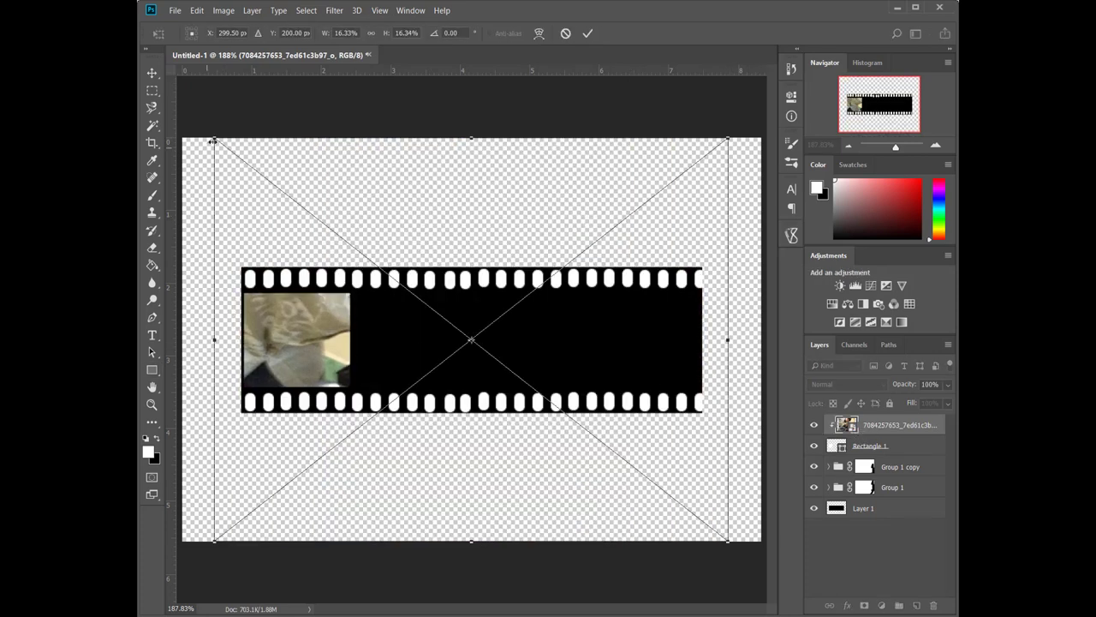
mouse_move(214, 139)
left_mouse_down()
mouse_move(414, 326)
mouse_move(270, 284)
left_mouse_up()
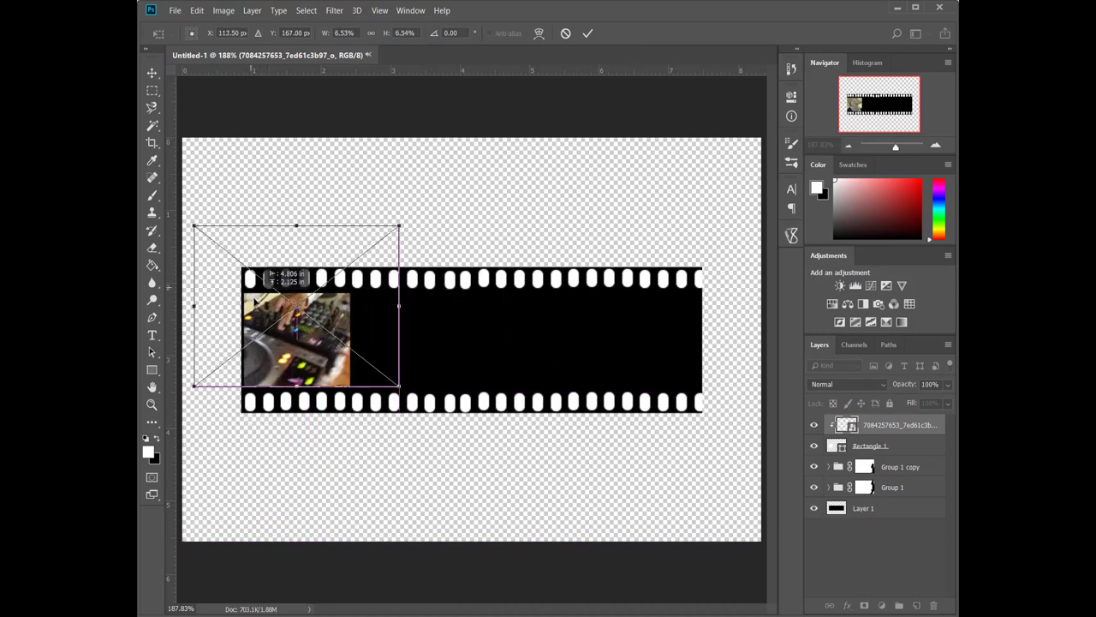
mouse_move(270, 286)
left_mouse_down()
mouse_move(193, 224)
mouse_move(274, 292)
left_mouse_up()
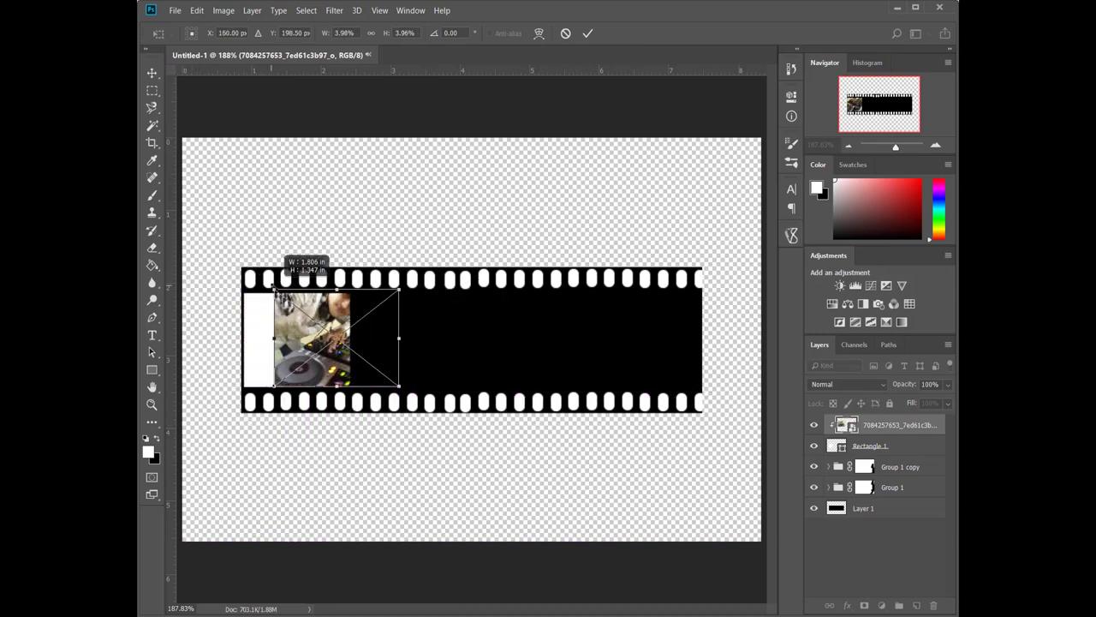
left_click_drag(336, 338, 306, 339)
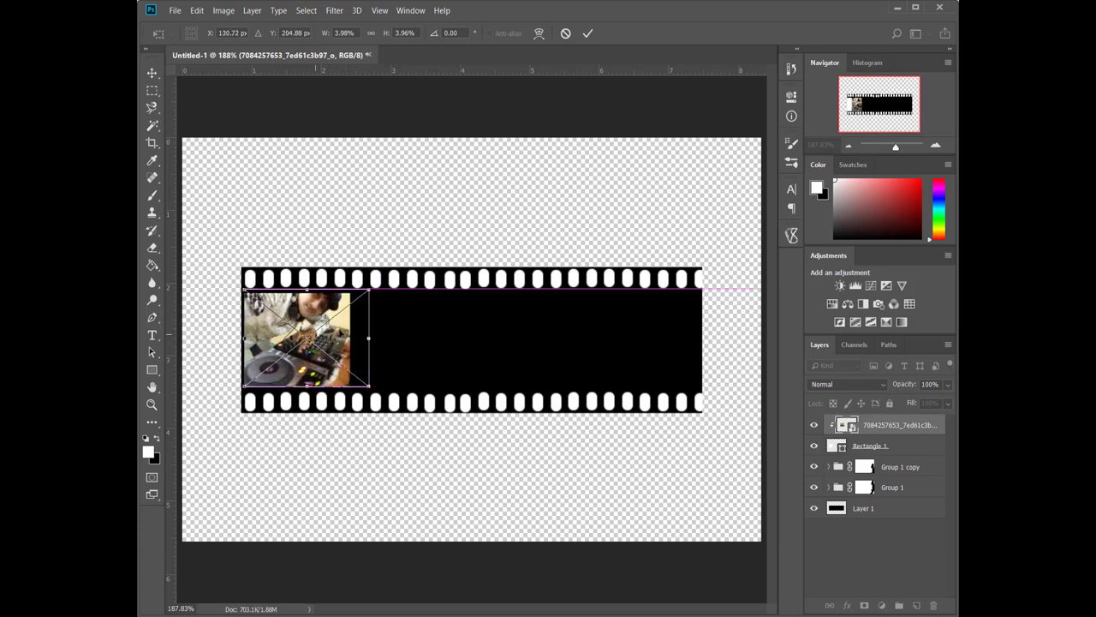
left_click_drag(368, 290, 350, 293)
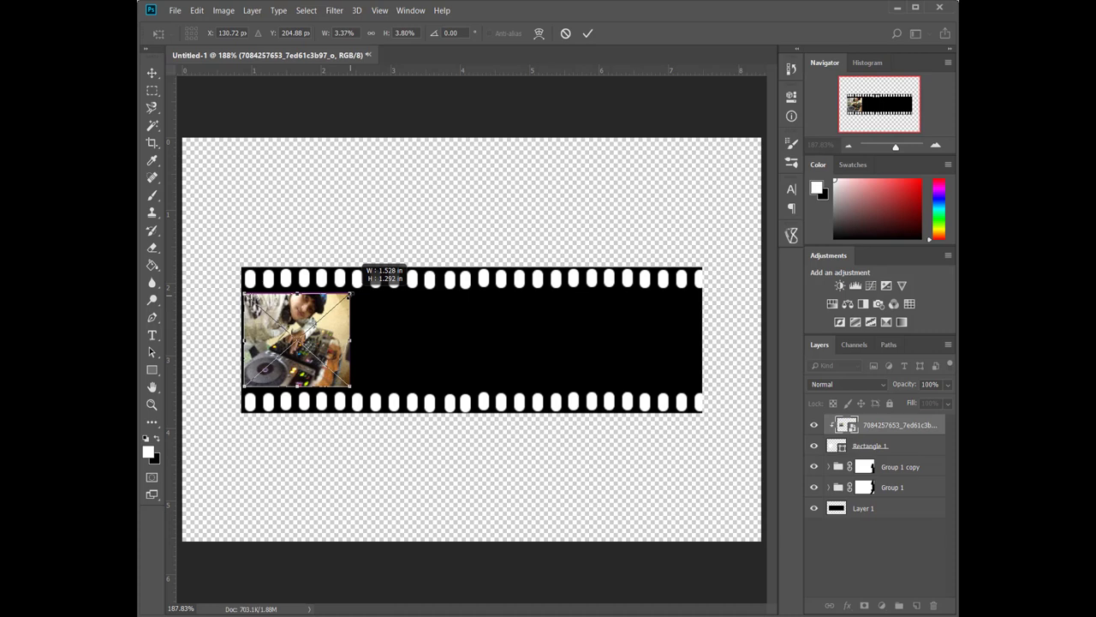
left_click(587, 33)
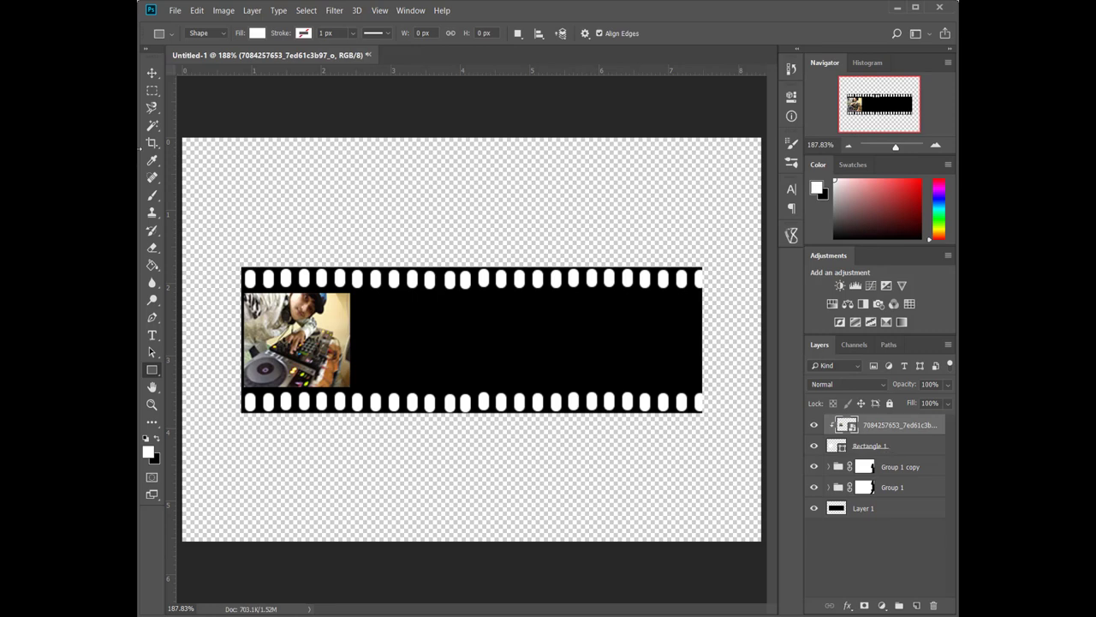
- Make two copies of Rectangle 1 and hide Rectangle 1 copy 2
left_click(836, 447, "ctrl")
left_click(876, 446)
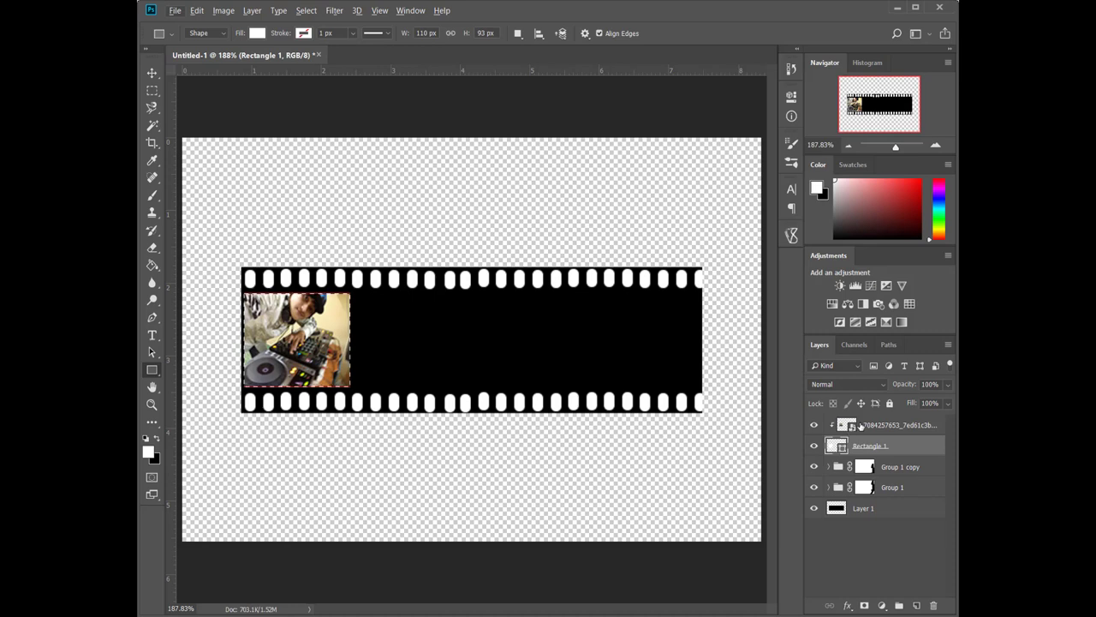
left_click_drag(860, 446, 874, 417)
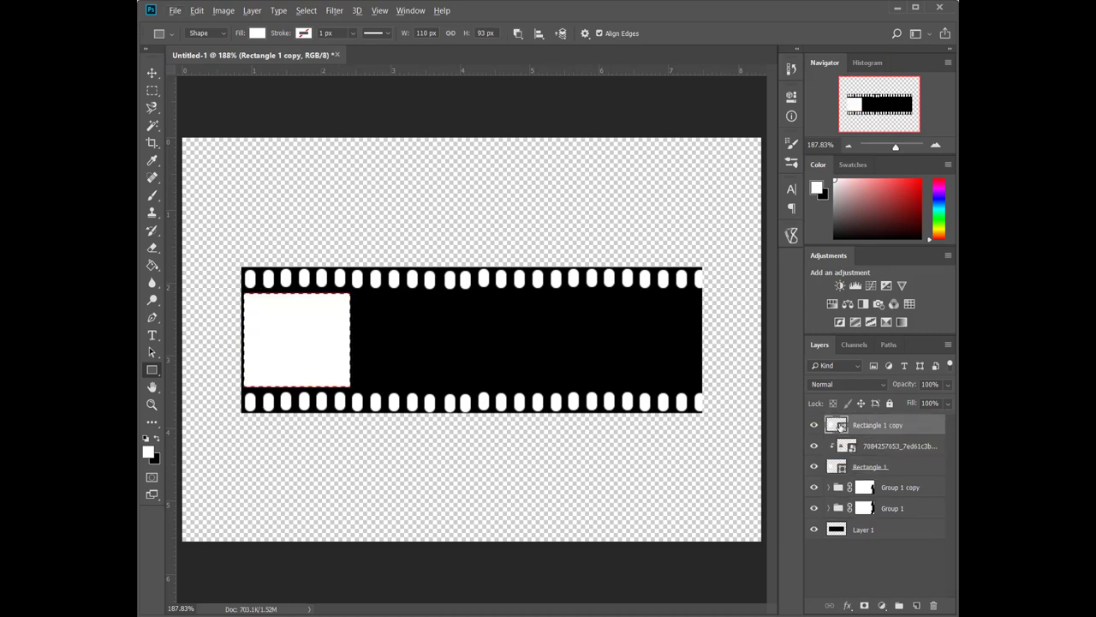
left_click_drag(865, 417, 865, 419)
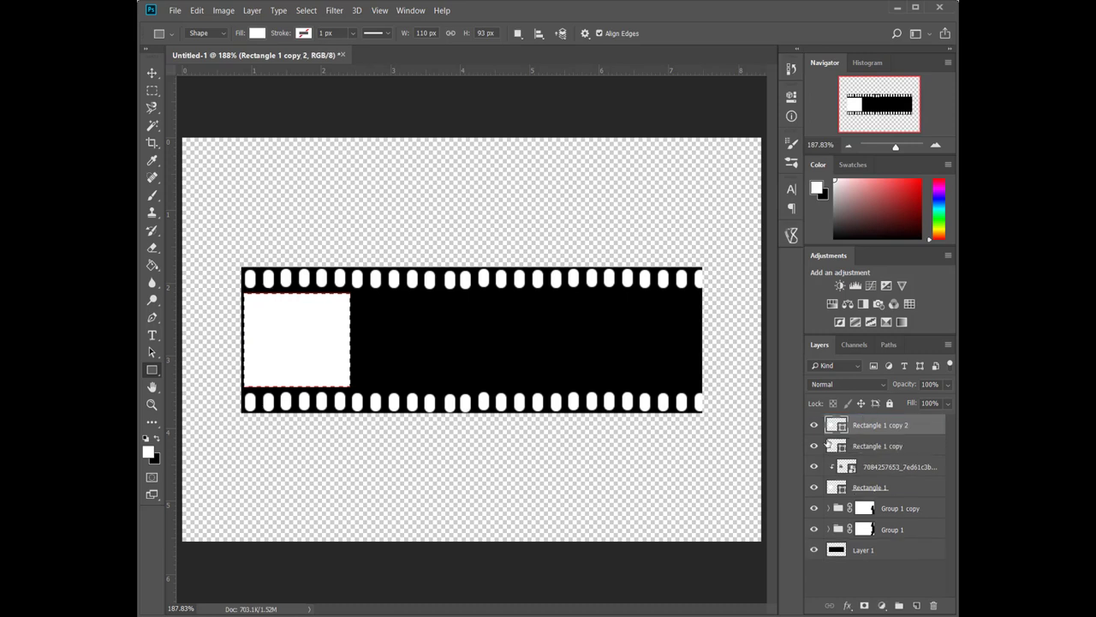
left_click(866, 445)
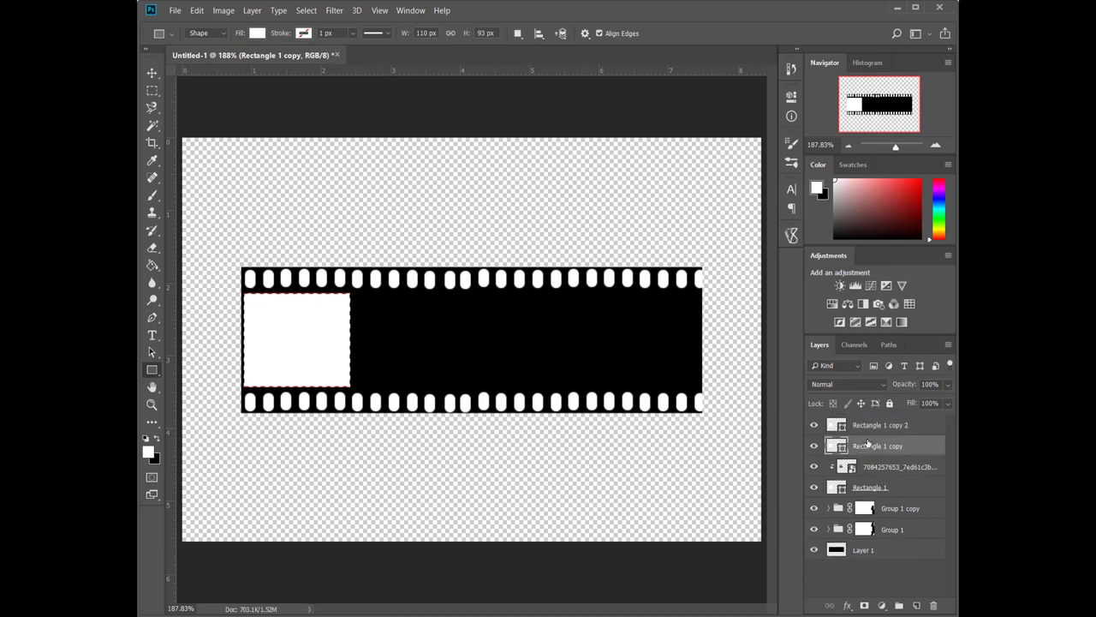
left_click(815, 427)
- Move Rectangle 1 copy right to form the second frame window
key("ctrl+t")
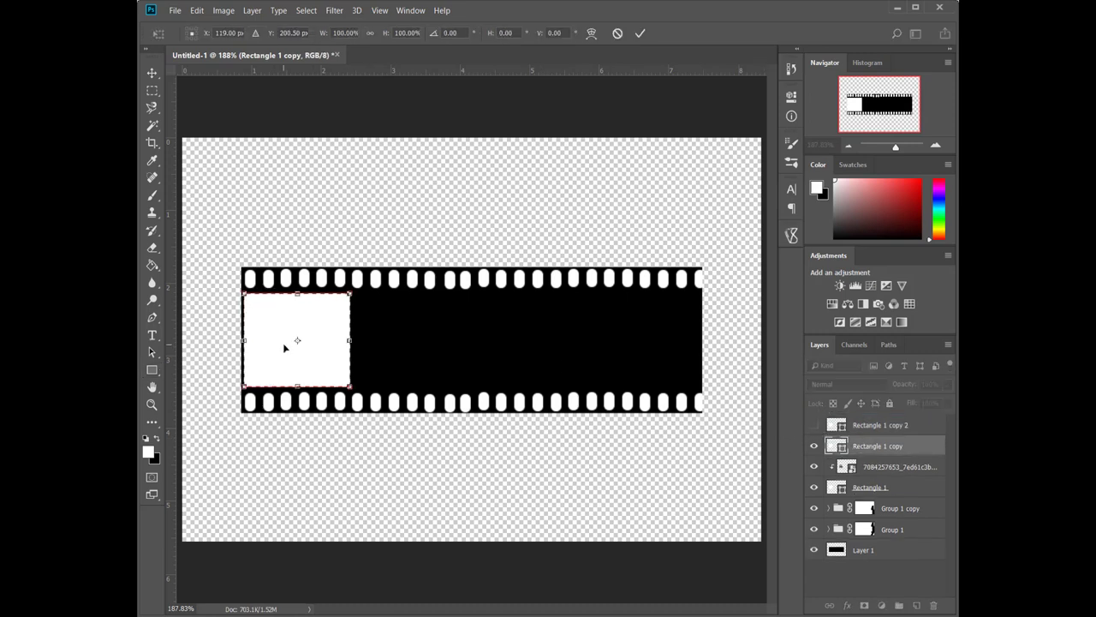
left_click_drag(283, 343, 419, 347)
key("shift+Left")
key("shift+Left")
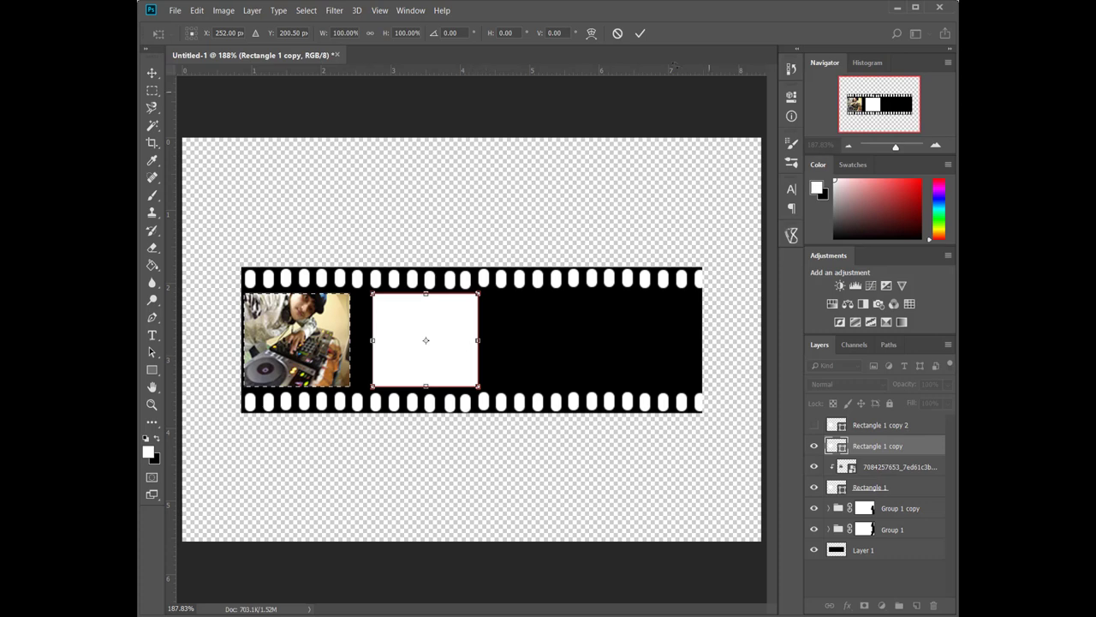
left_click(640, 33)
left_click(813, 425)
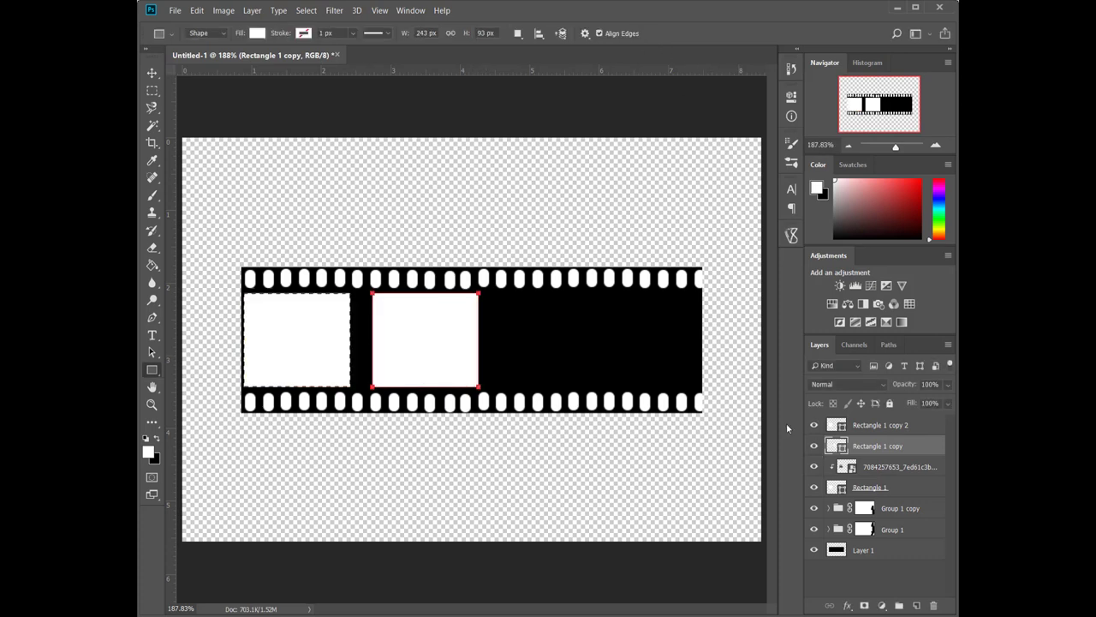
- Move Rectangle 1 copy 2 right of the second frame, then hide it
key("ctrl+t")
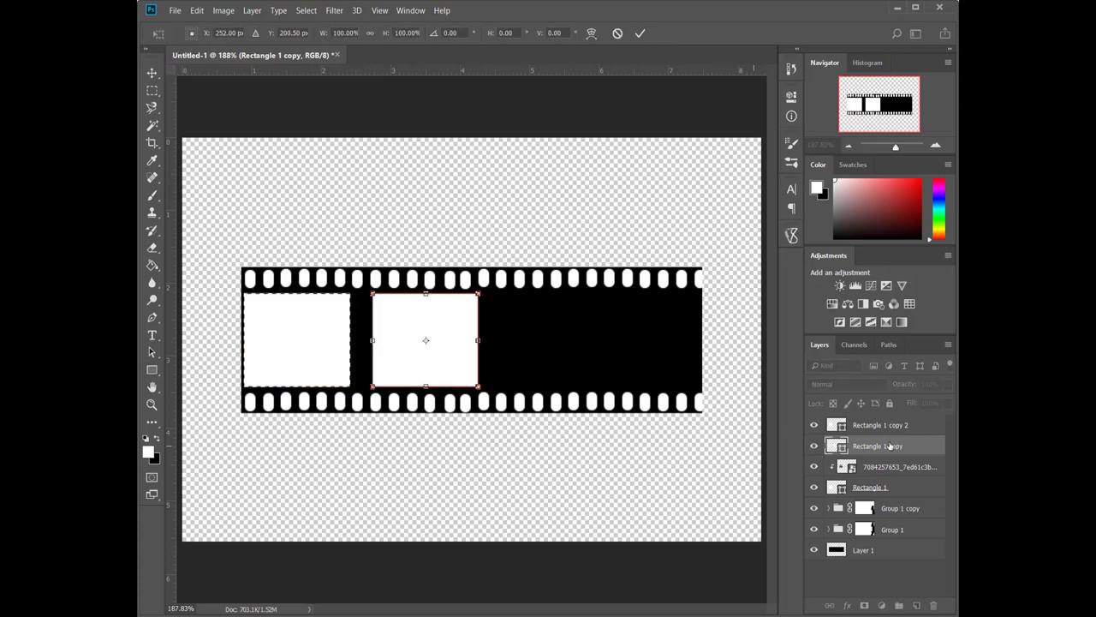
left_click(641, 34)
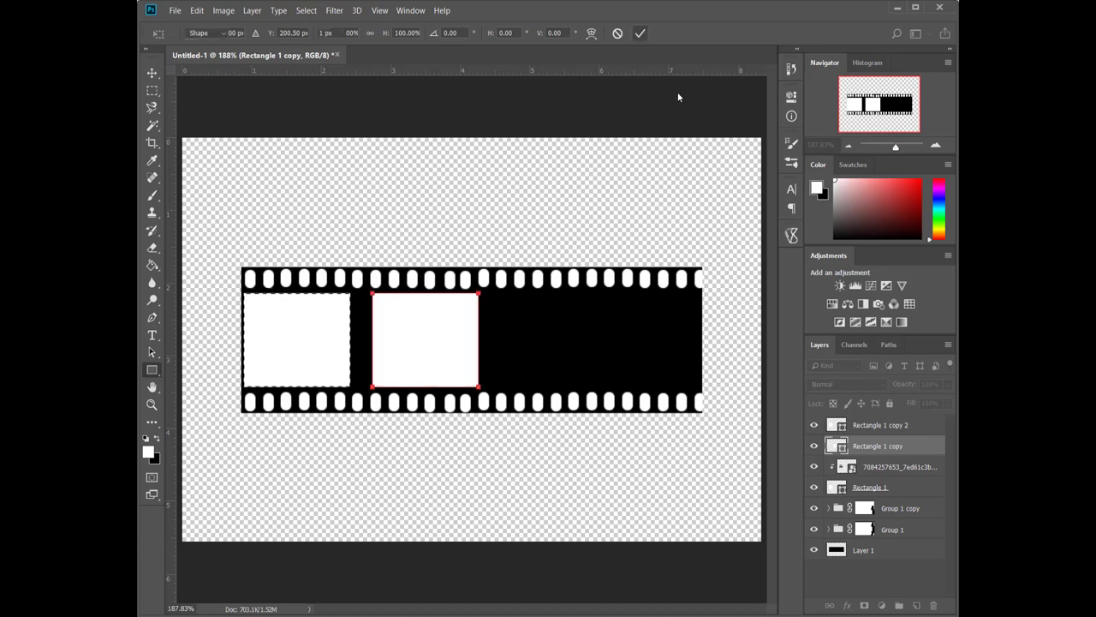
key("alt+bracketright")
key("ctrl+alt+t")
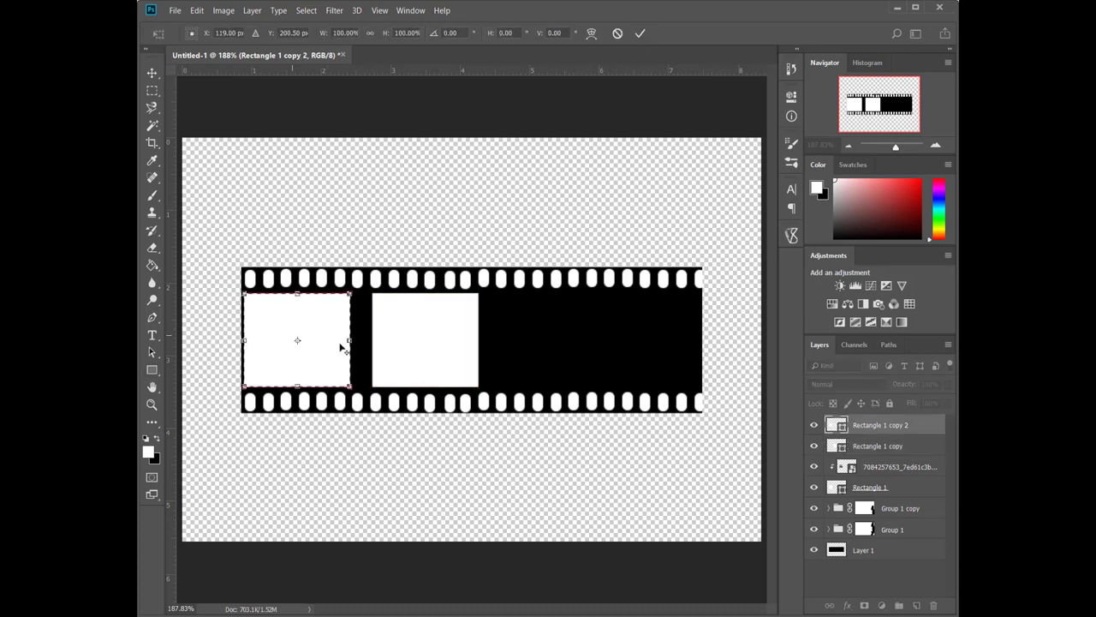
mouse_move(279, 343)
left_mouse_down()
mouse_move(556, 335)
mouse_move(531, 343)
left_mouse_up()
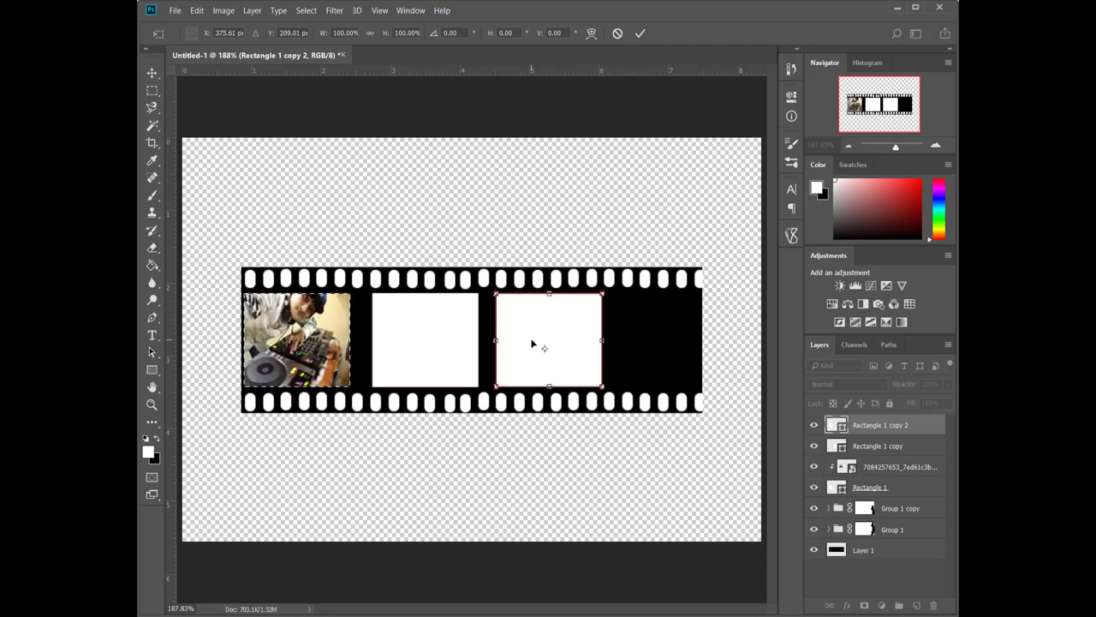
left_click(640, 33)
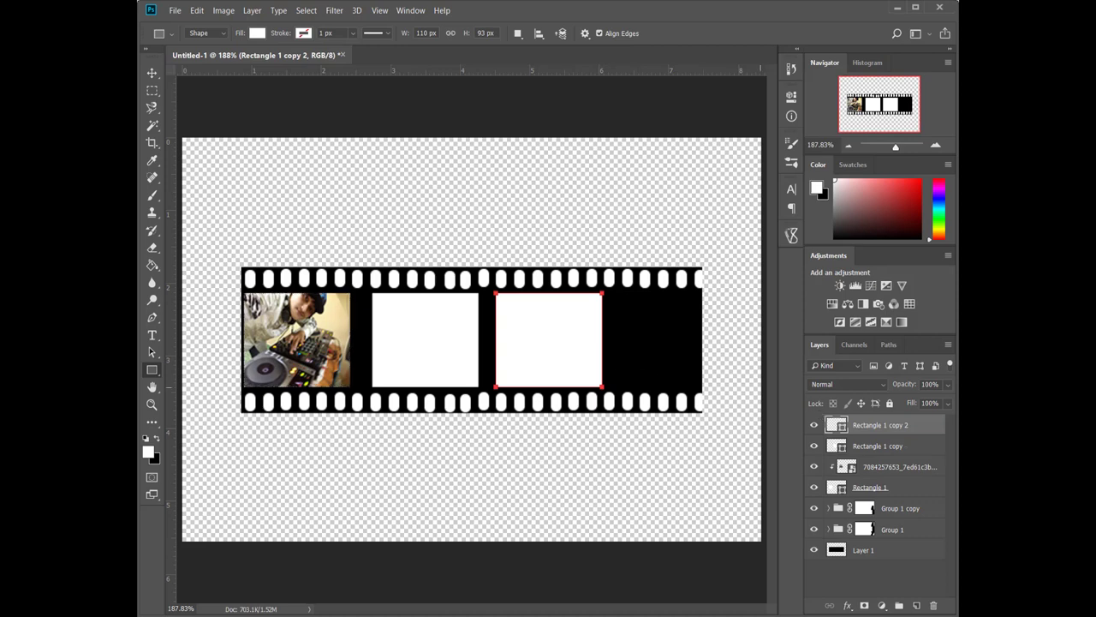
left_click(813, 425)
left_click(865, 446)
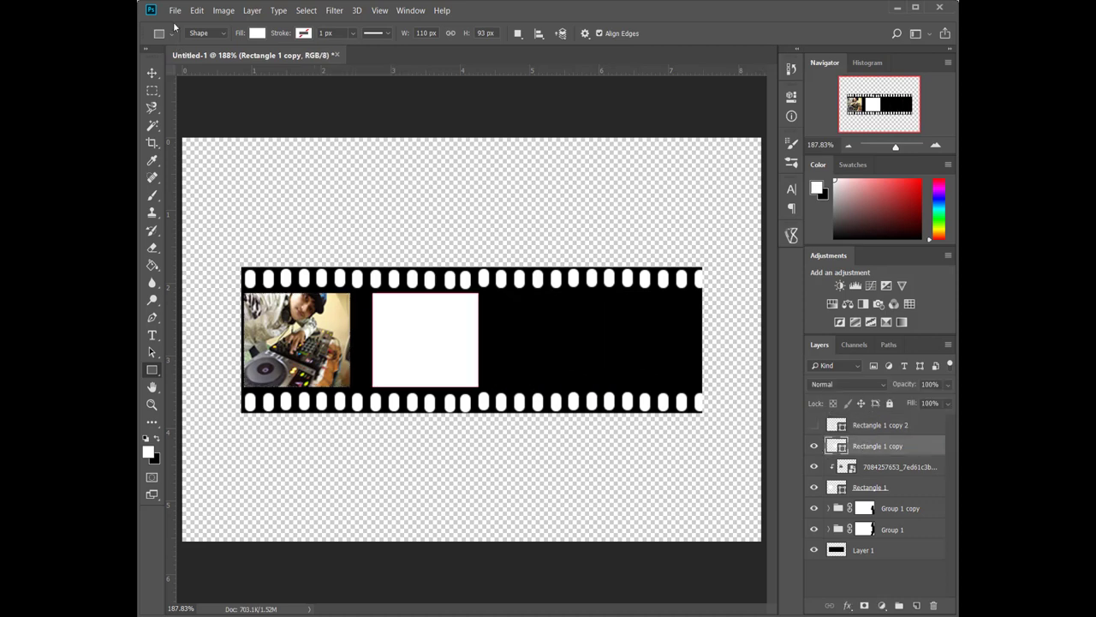
left_click(175, 10)
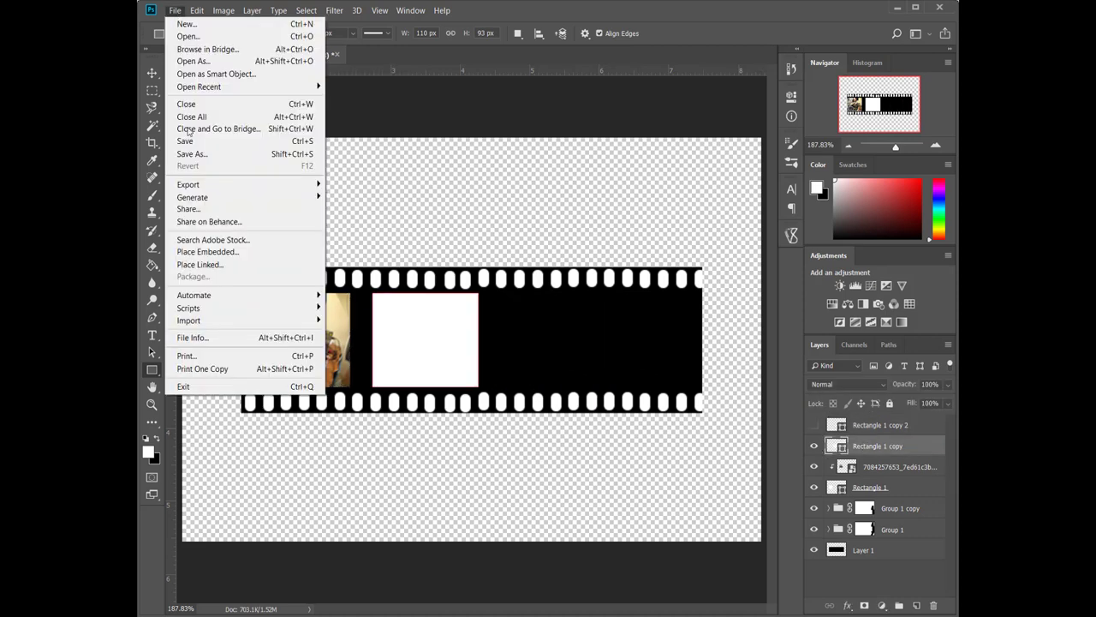
left_click(213, 253)
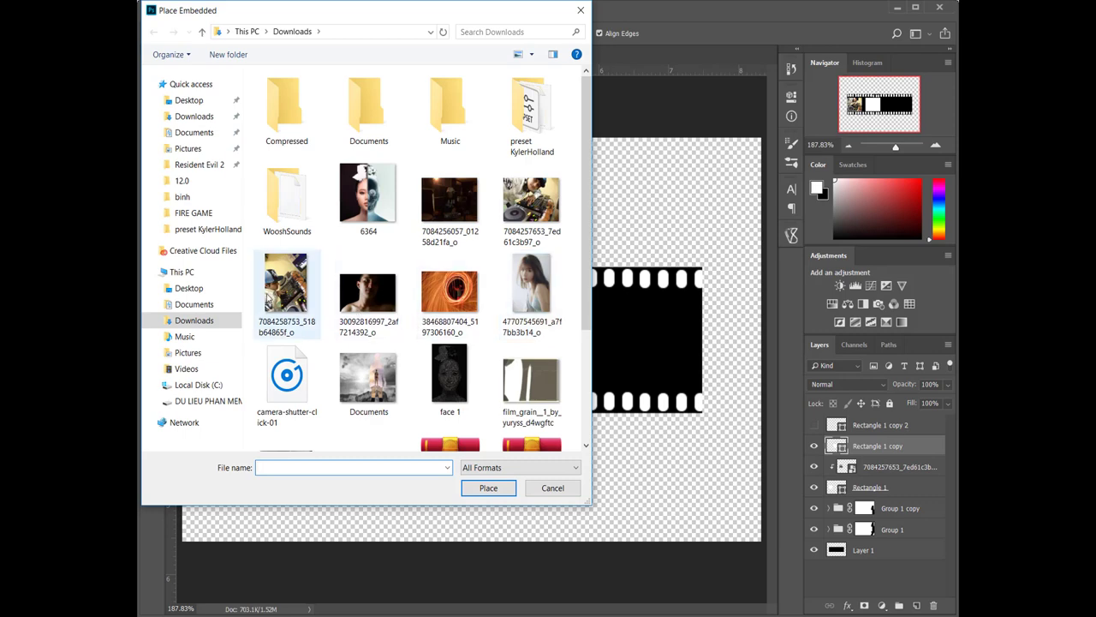
double_click(286, 287)
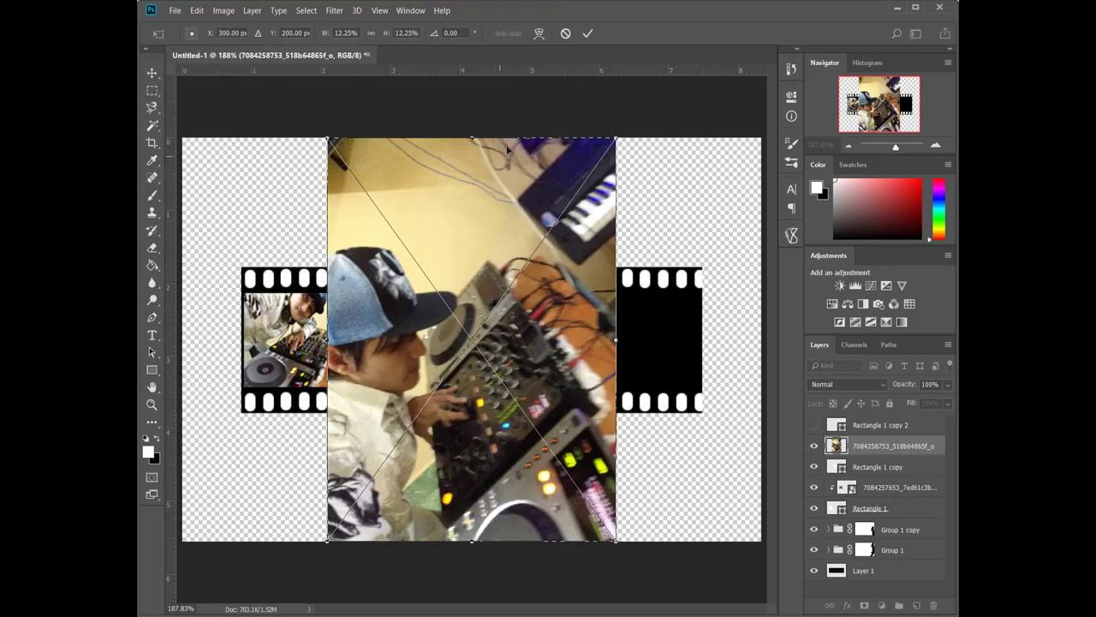
left_click(588, 34)
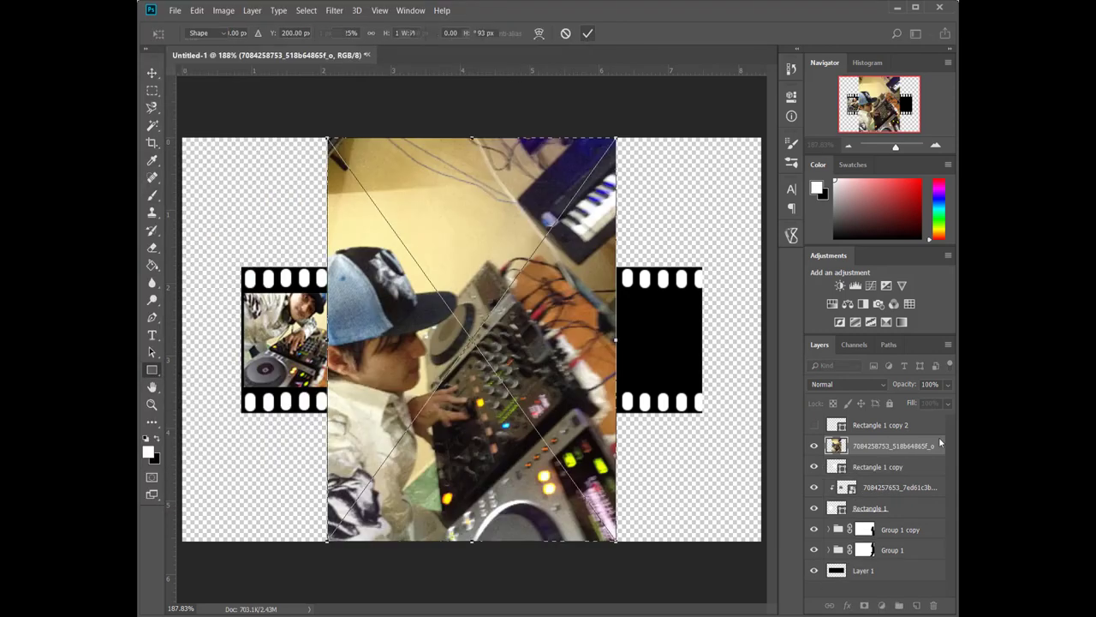
left_click(875, 426)
left_click(839, 447)
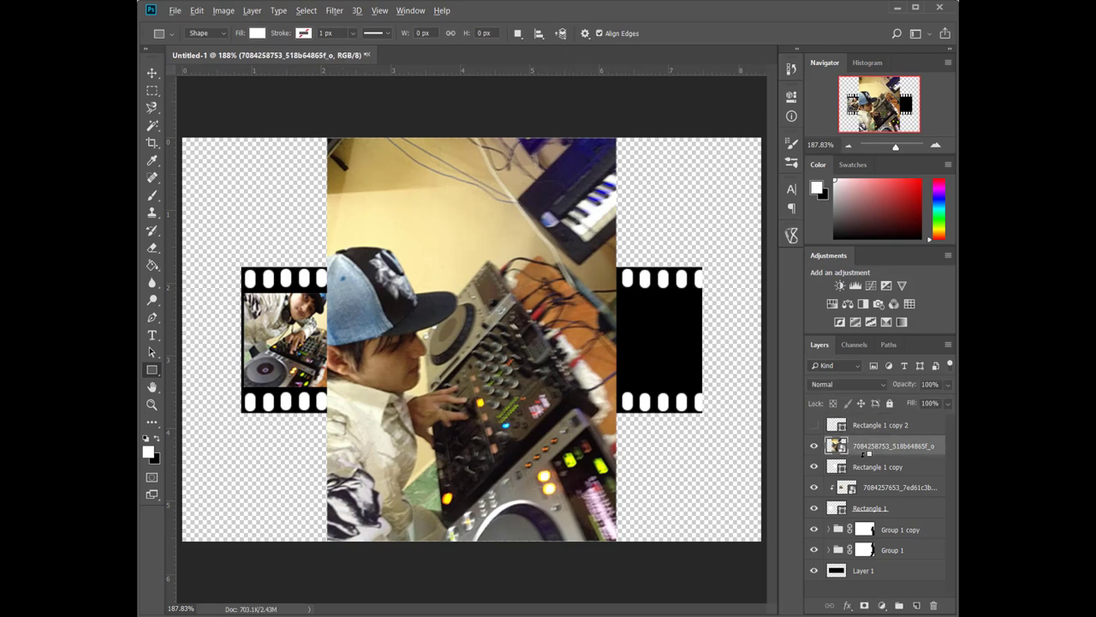
right_click(864, 454)
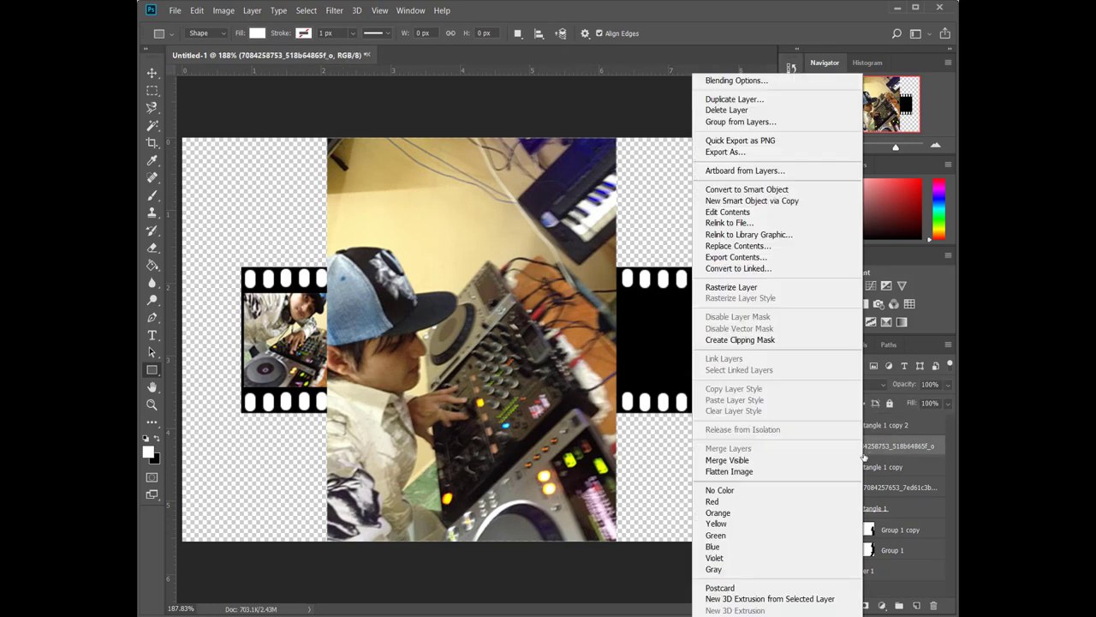
left_click(770, 341)
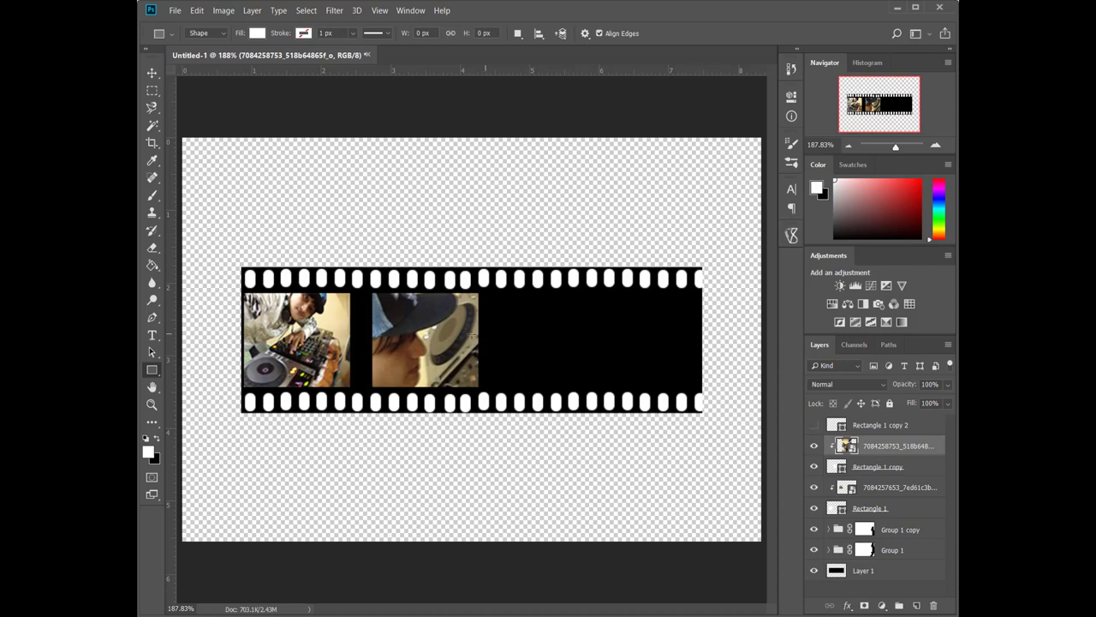
- Scale and position the photo to cover the second frame window
key("ctrl+t")
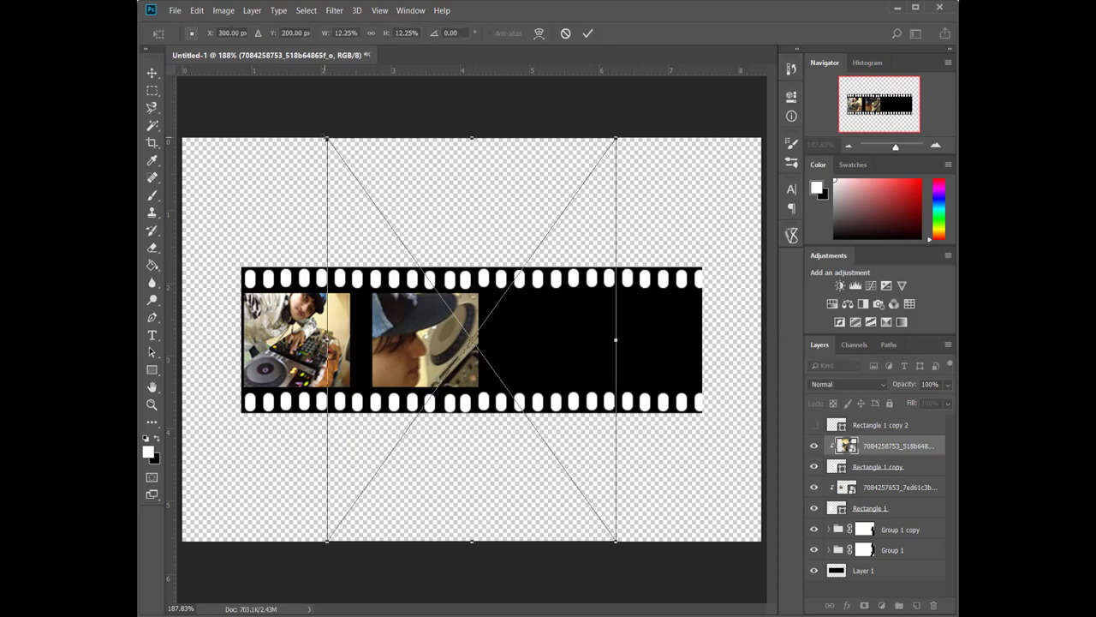
left_click_drag(327, 137, 506, 391)
left_click_drag(546, 436, 418, 341)
left_click_drag(488, 296, 452, 349)
left_click_drag(452, 430, 447, 372)
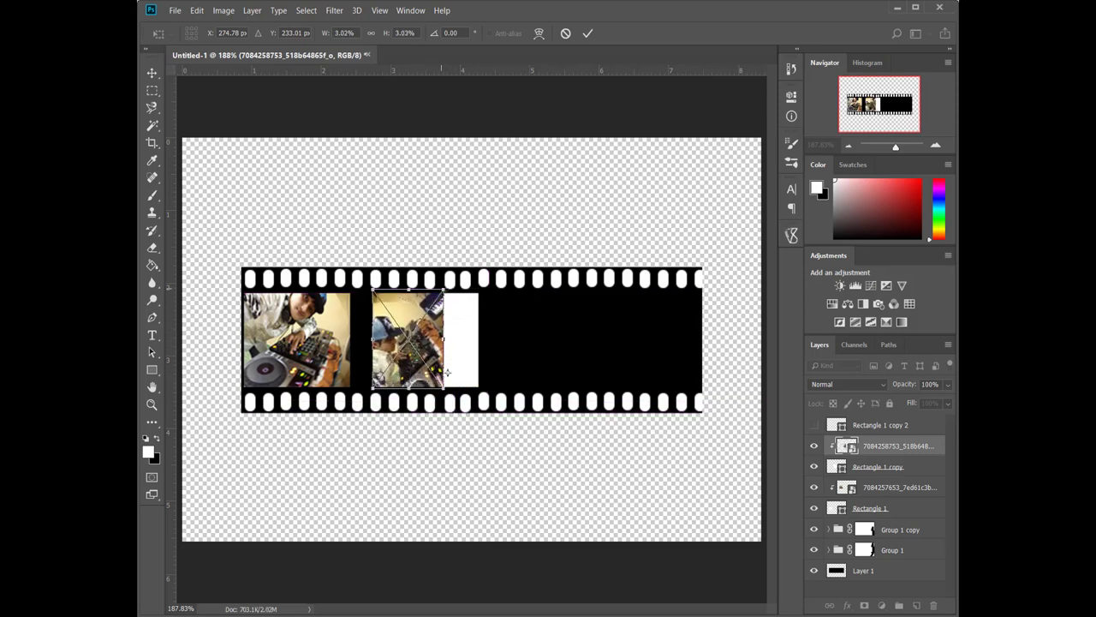
mouse_move(444, 292)
left_mouse_down()
mouse_move(478, 293)
mouse_move(424, 254)
left_mouse_up()
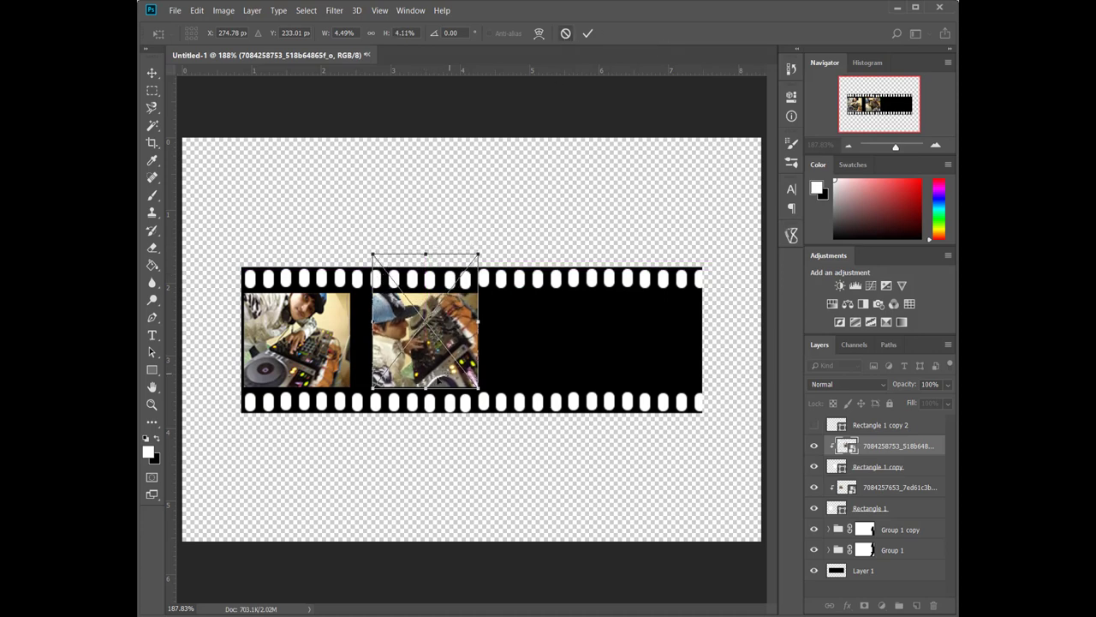
left_click_drag(427, 391, 427, 387)
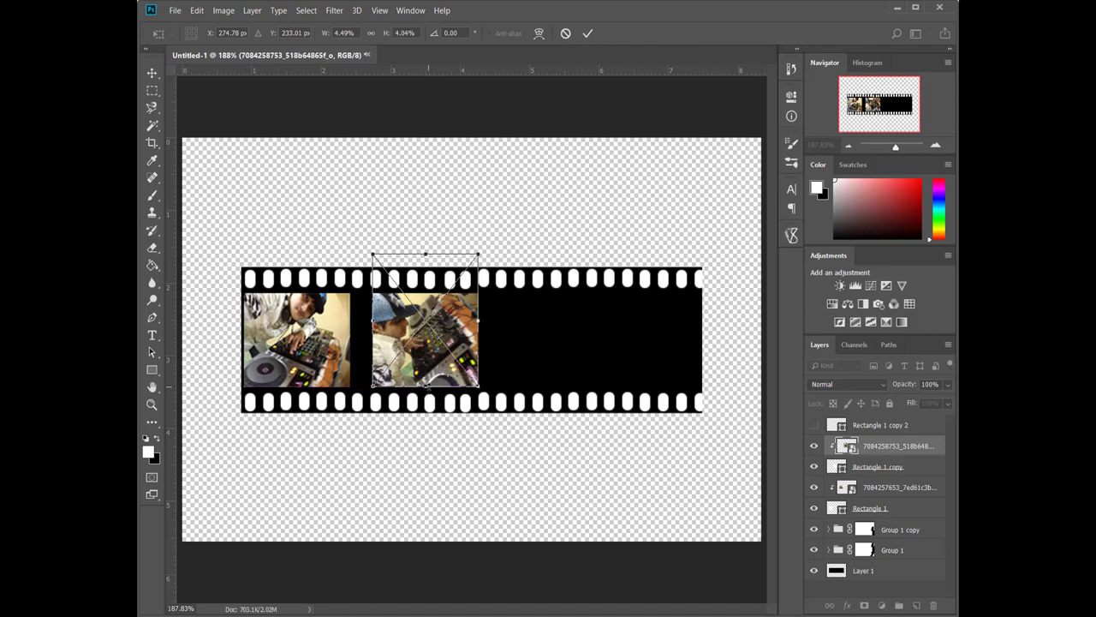
key("u")
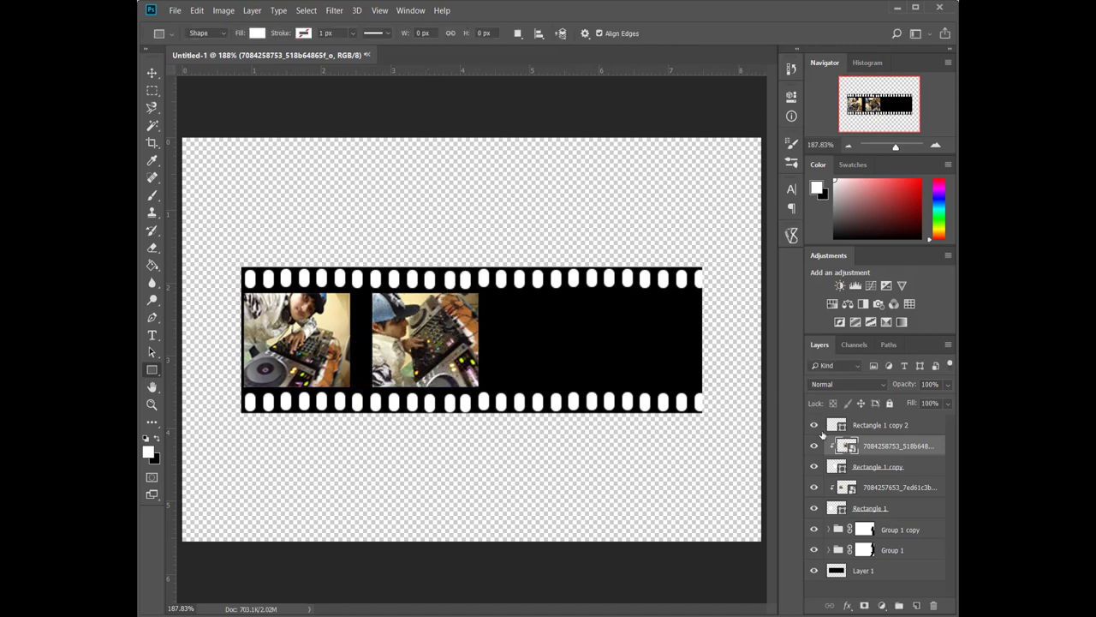
- Show Rectangle 1 copy 2, place the dark portrait embedded, and clip it there
left_click(870, 426)
left_click(176, 10)
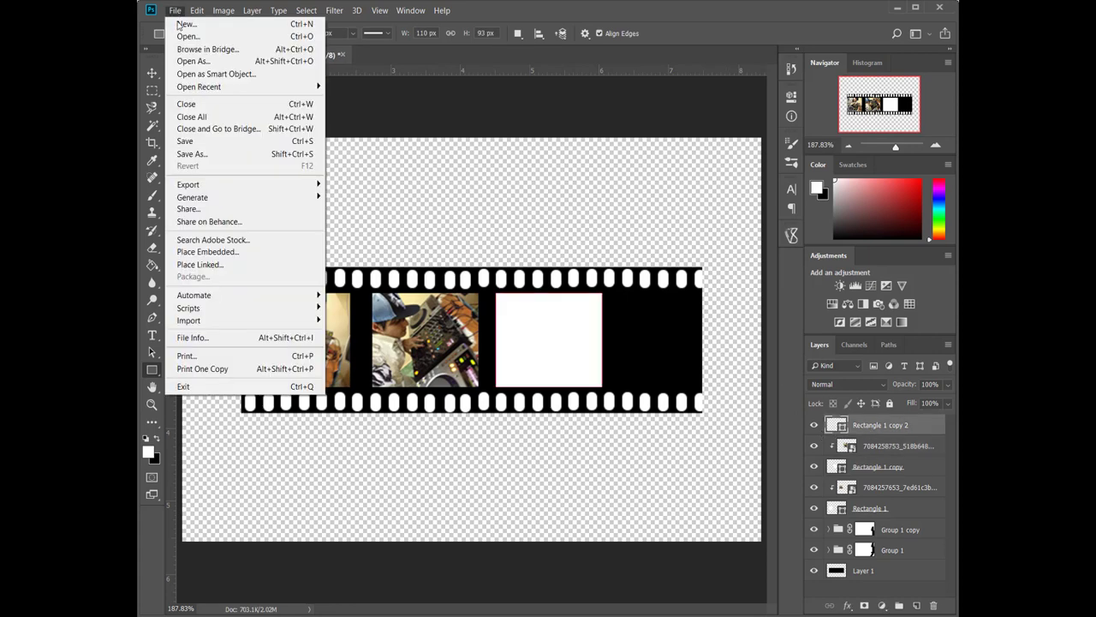
left_click(206, 251)
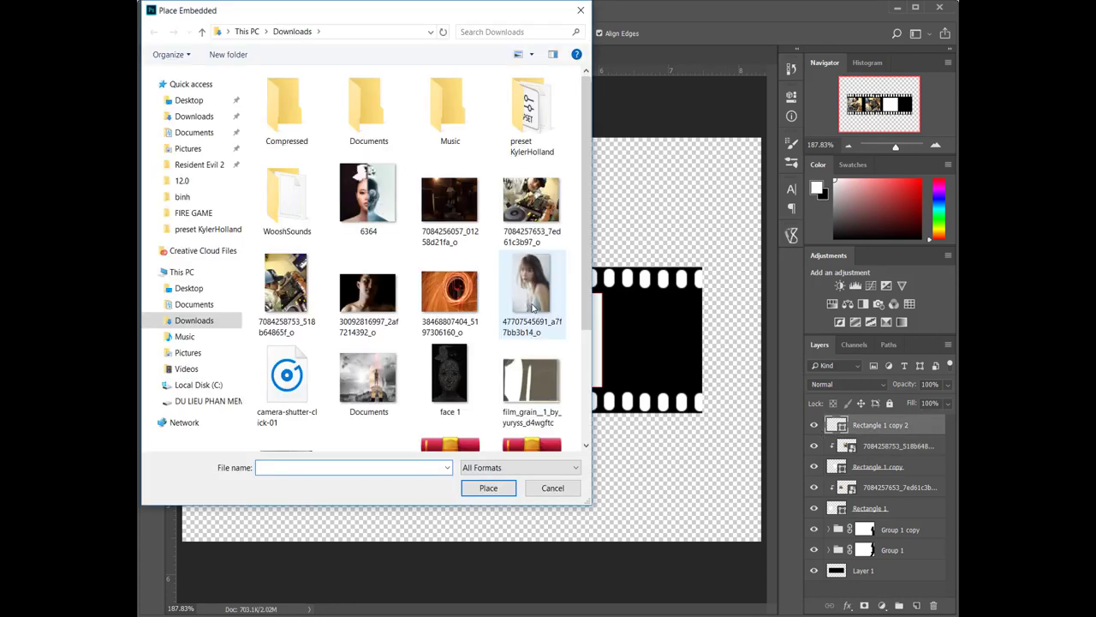
scroll(394, 333, "down", 2)
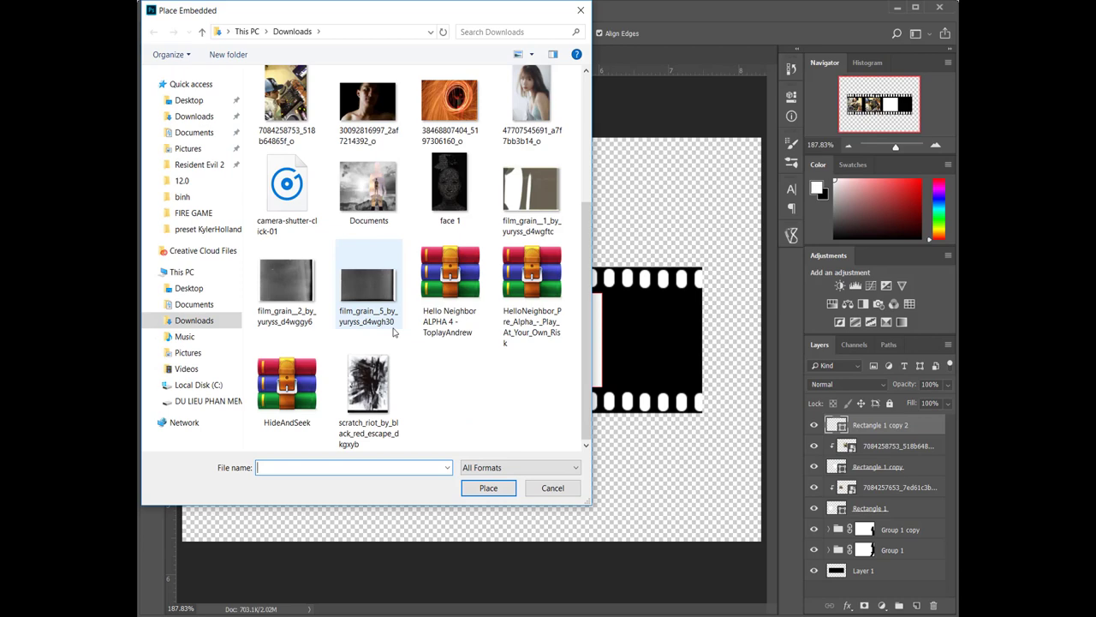
scroll(394, 333, "up", 2)
left_click(469, 222)
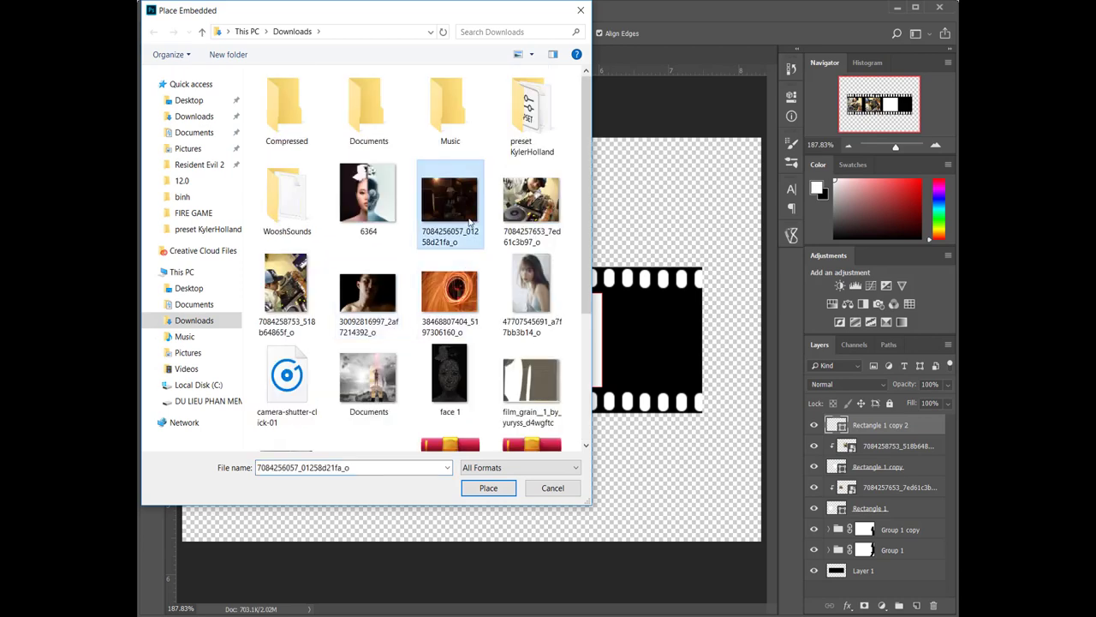
left_click(488, 487)
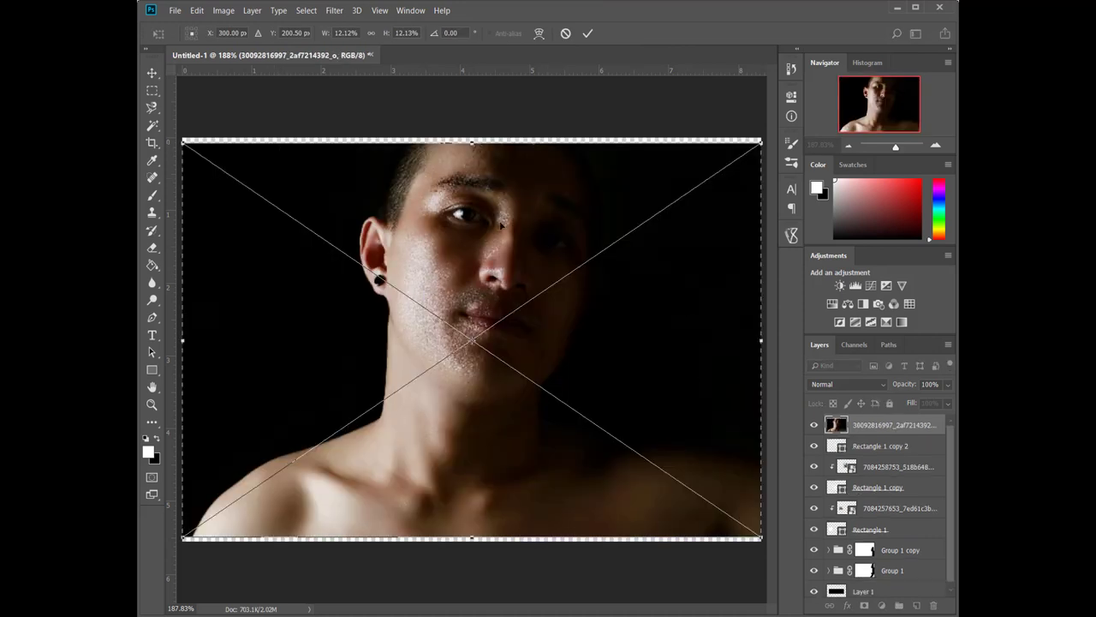
left_click(588, 33)
key("u")
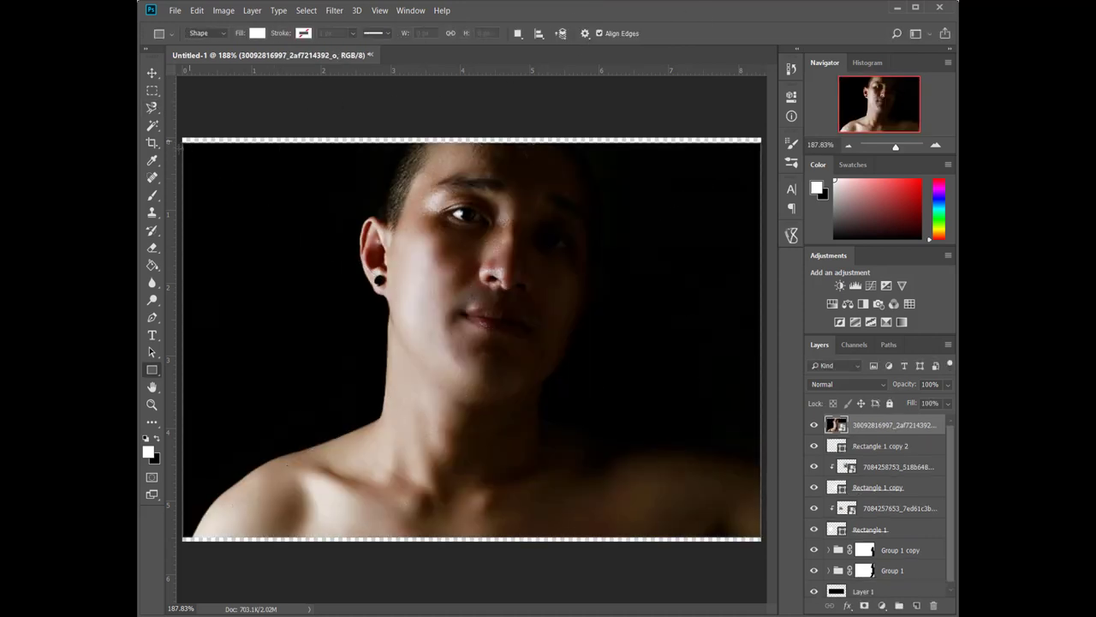
left_click(878, 435, "alt")
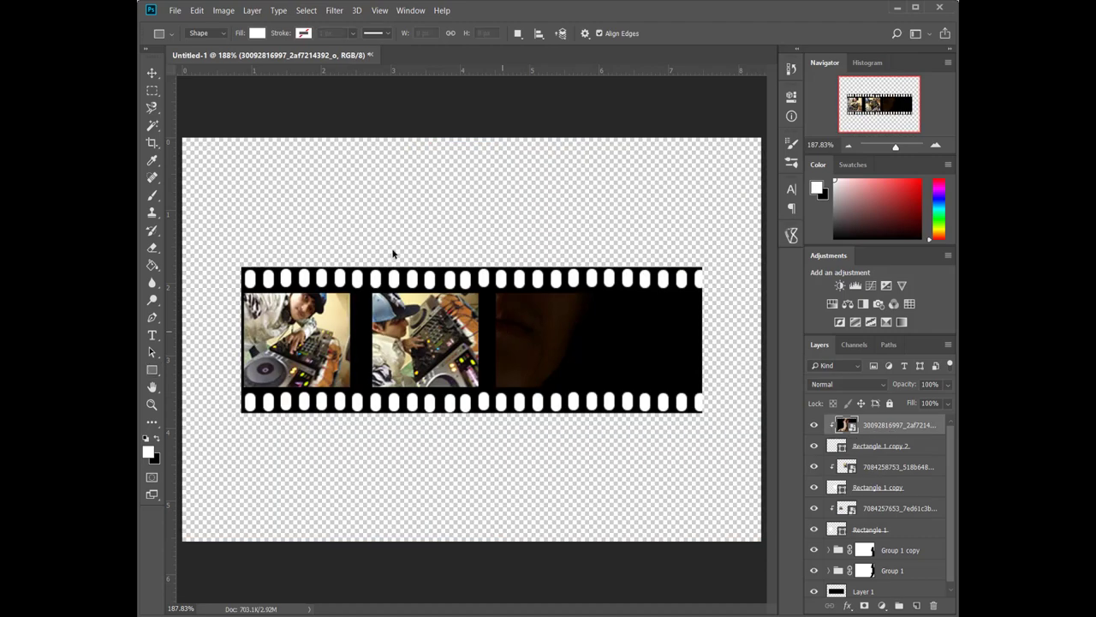
- Scale and position the portrait to fill the third frame window
key("ctrl+t")
mouse_move(182, 139)
left_mouse_down()
mouse_move(645, 391)
mouse_move(624, 442)
left_mouse_up()
left_click_drag(685, 490, 563, 340)
left_click_drag(634, 294, 602, 294)
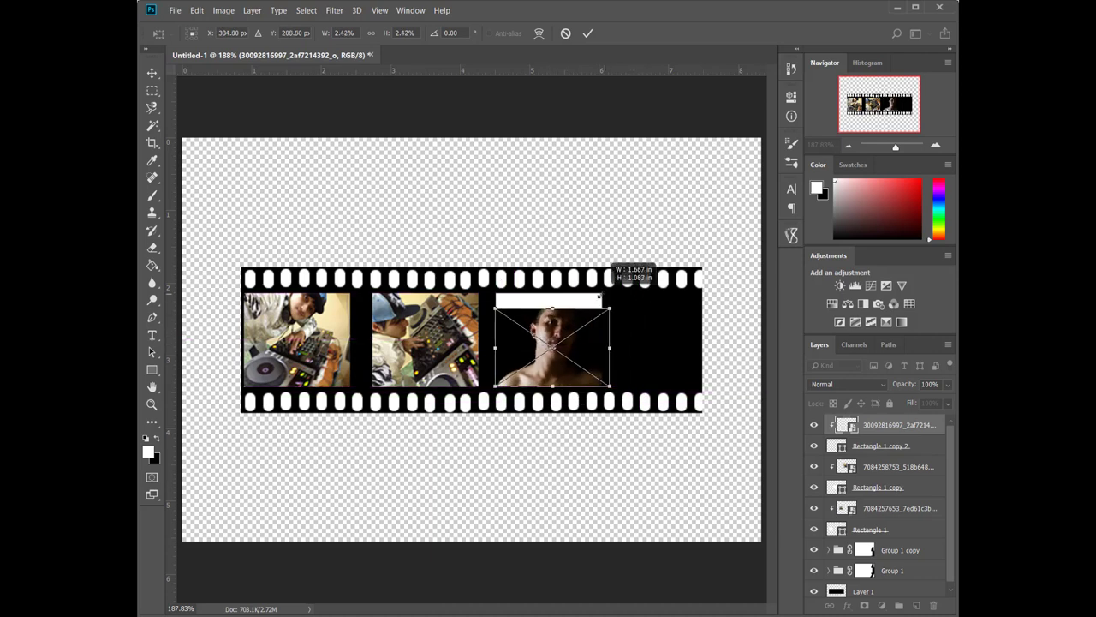
left_click(587, 32)
key("z")
scroll(467, 341, "down", 3)
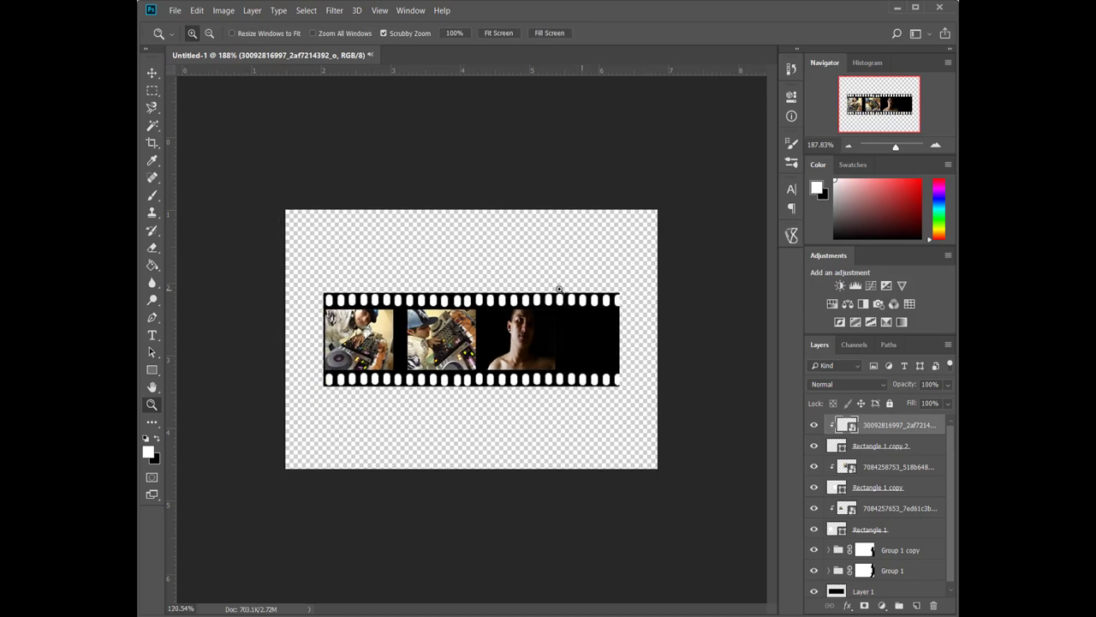
- Fit the document to the window and group the film strip's frame and photo layers into Group 2
right_click(470, 347)
left_click(492, 358)
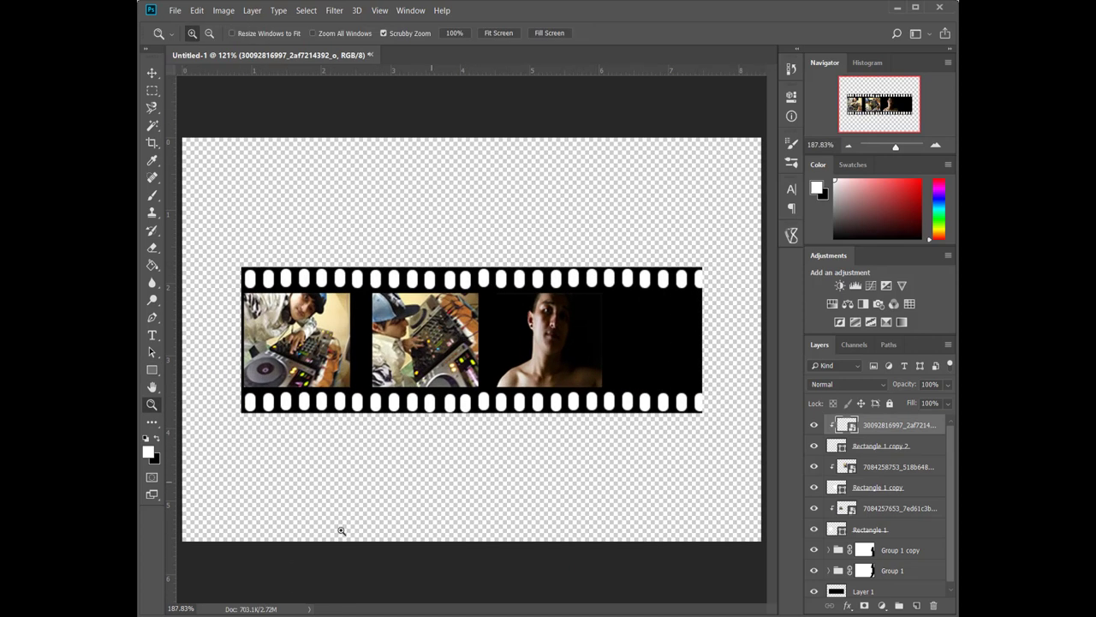
scroll(897, 511, "down", 1)
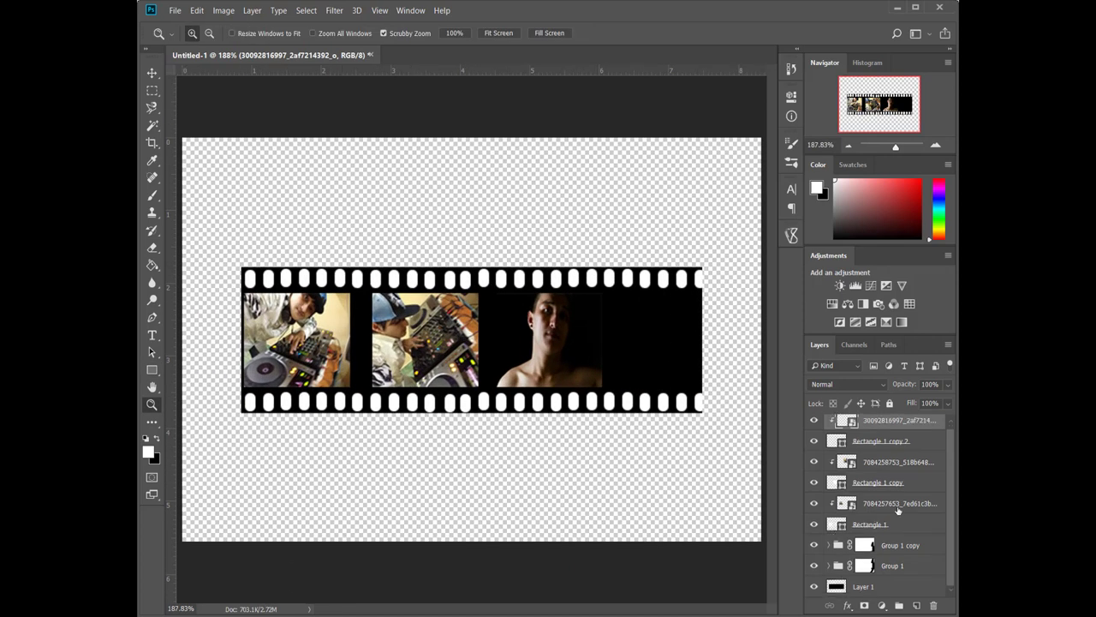
left_click(901, 526, "shift")
key("ctrl+g")
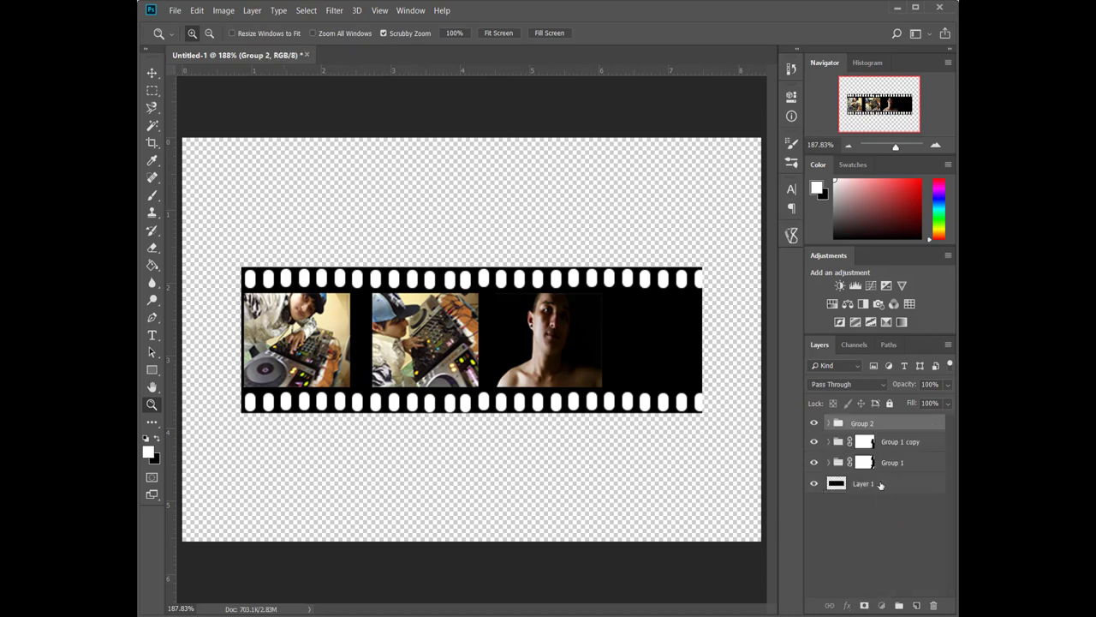
- Reselect Group 2 via Layer 1 and switch to the Crop tool
left_click(880, 484)
left_click(886, 426)
left_click(152, 143)
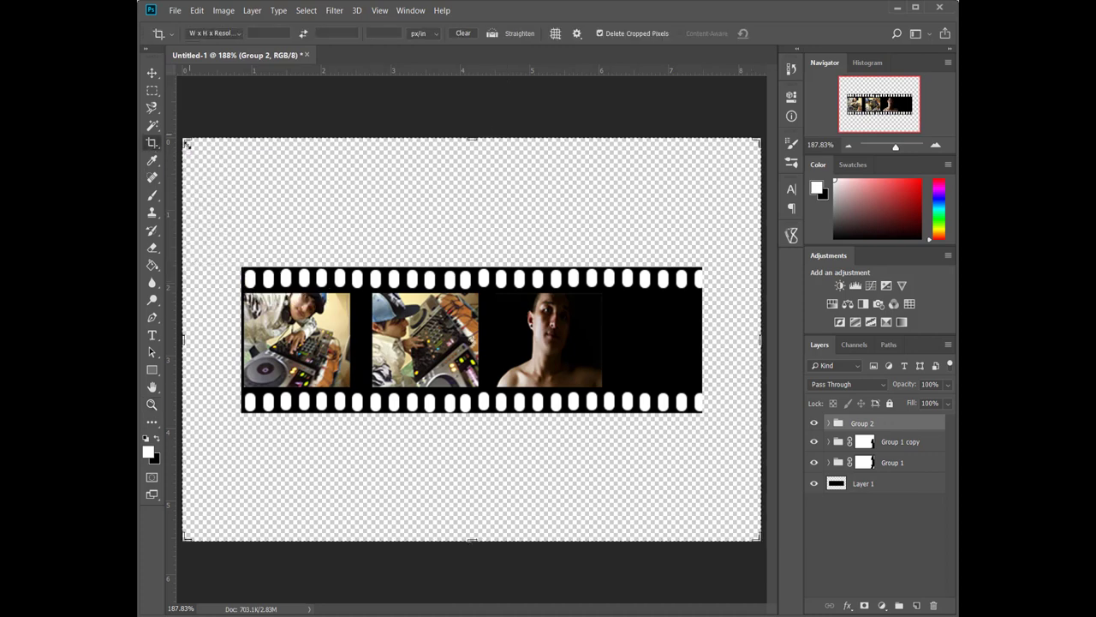
- Crop the canvas to the strip's left and right ends, with slim margins above and below
left_click_drag(187, 144, 169, 139)
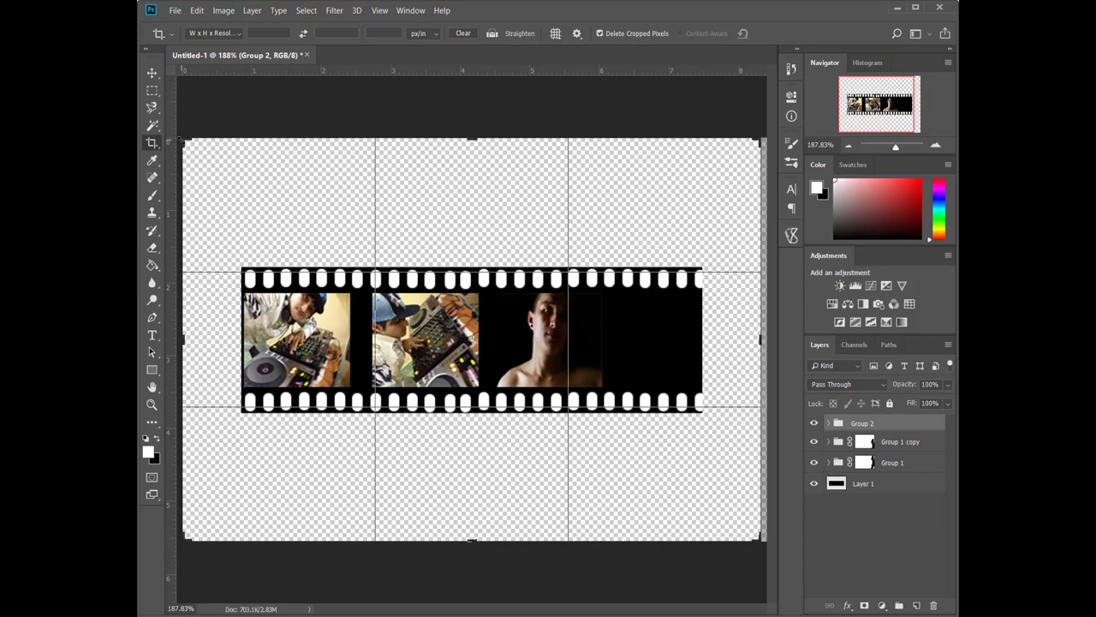
left_click_drag(759, 140, 681, 149)
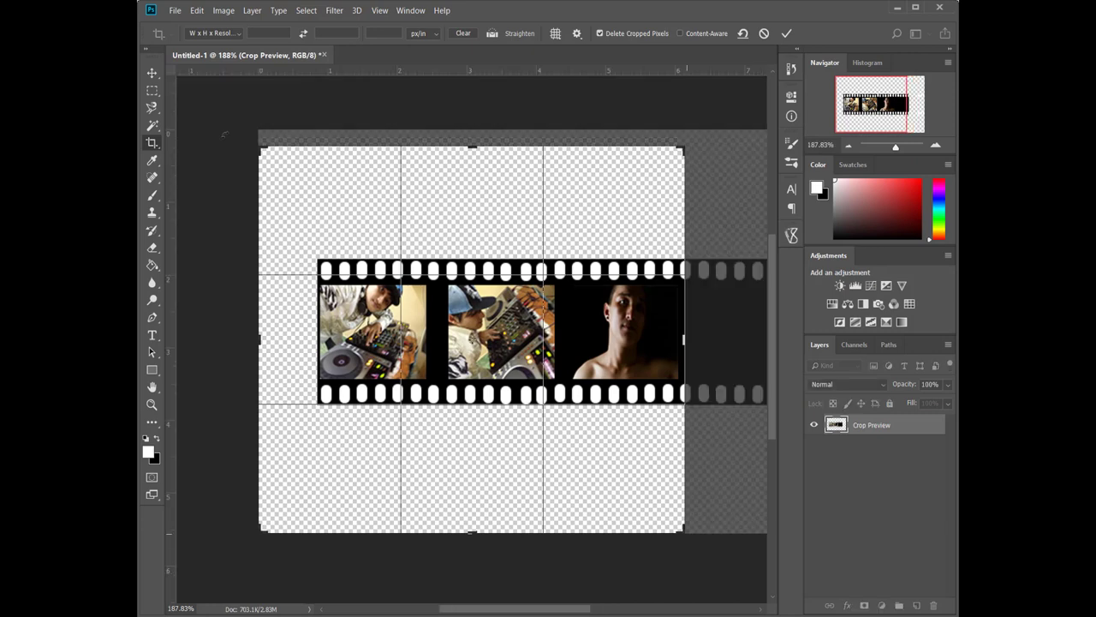
left_click_drag(262, 149, 291, 160)
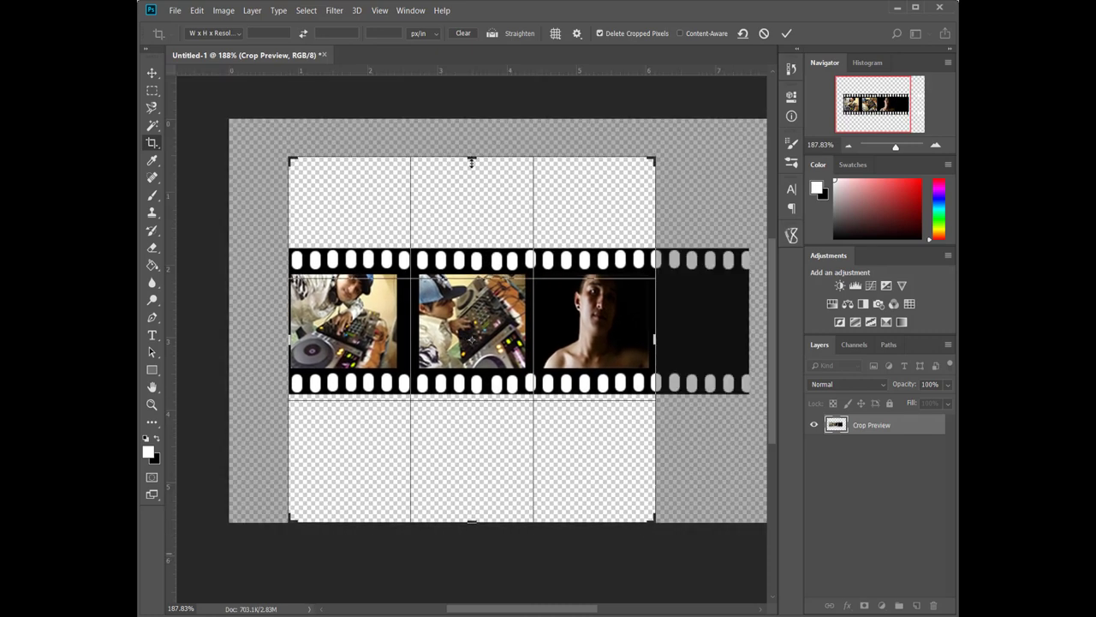
left_click_drag(471, 157, 471, 176)
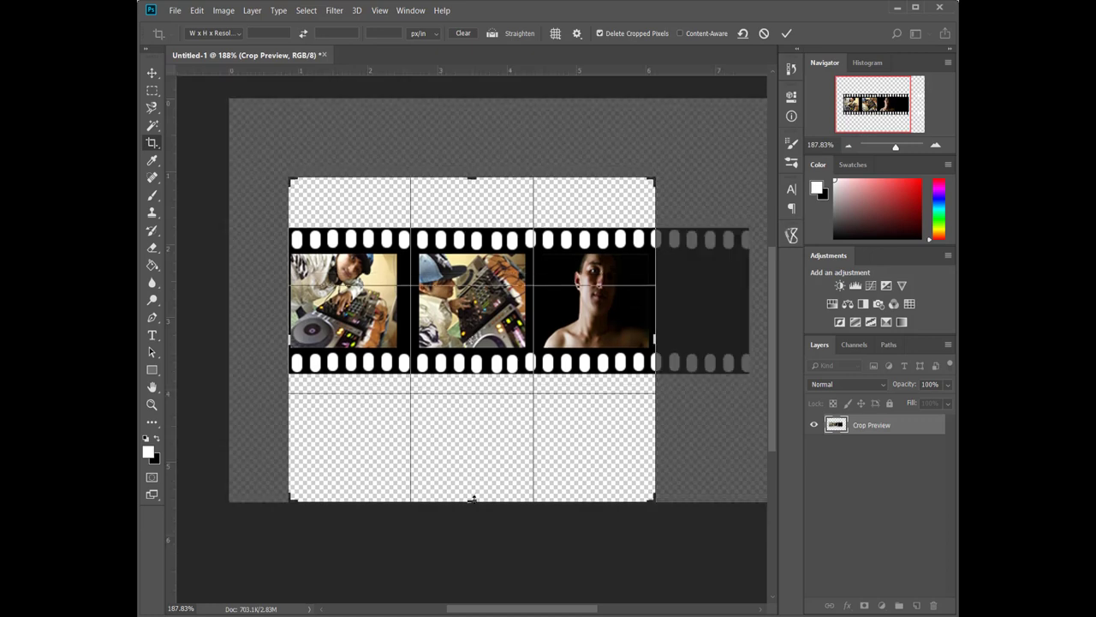
left_click_drag(471, 499, 472, 470)
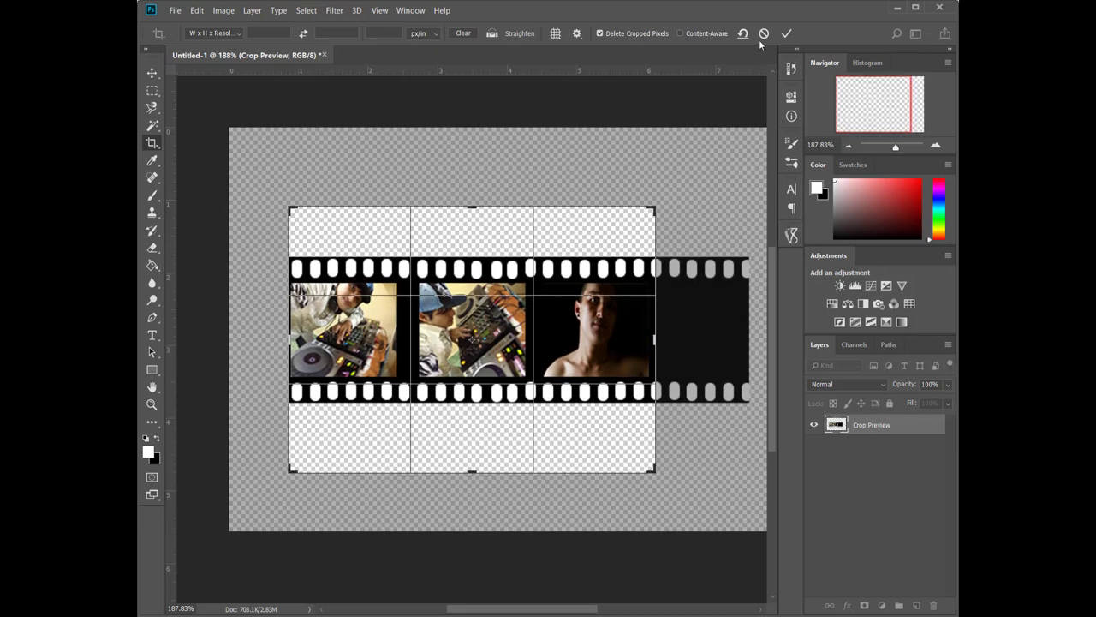
left_click(786, 33)
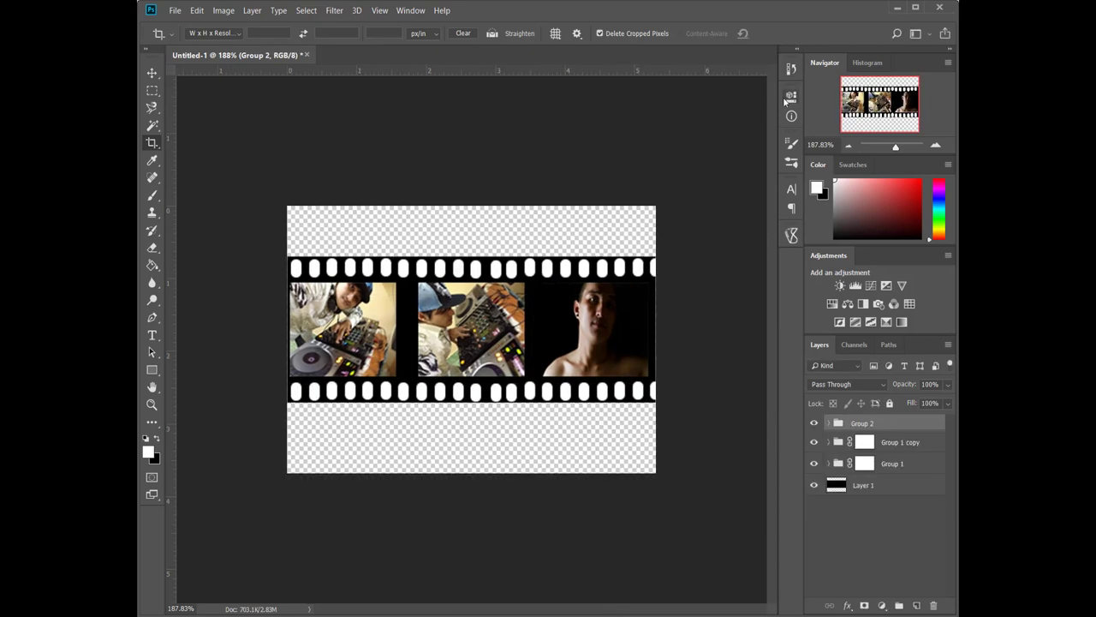
- Fit the cropped image on screen, toggle Group 2's visibility to check it, and reselect Group 2
key("z")
right_click(563, 315)
left_click(575, 323)
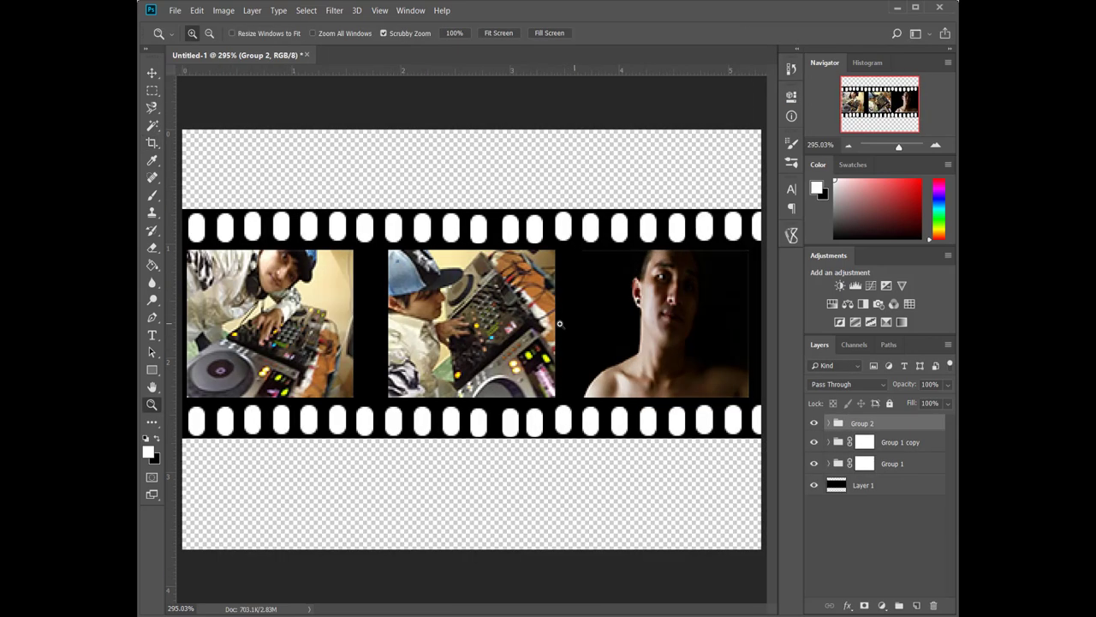
right_click(560, 326)
left_click(587, 327)
left_click_drag(575, 332, 568, 332)
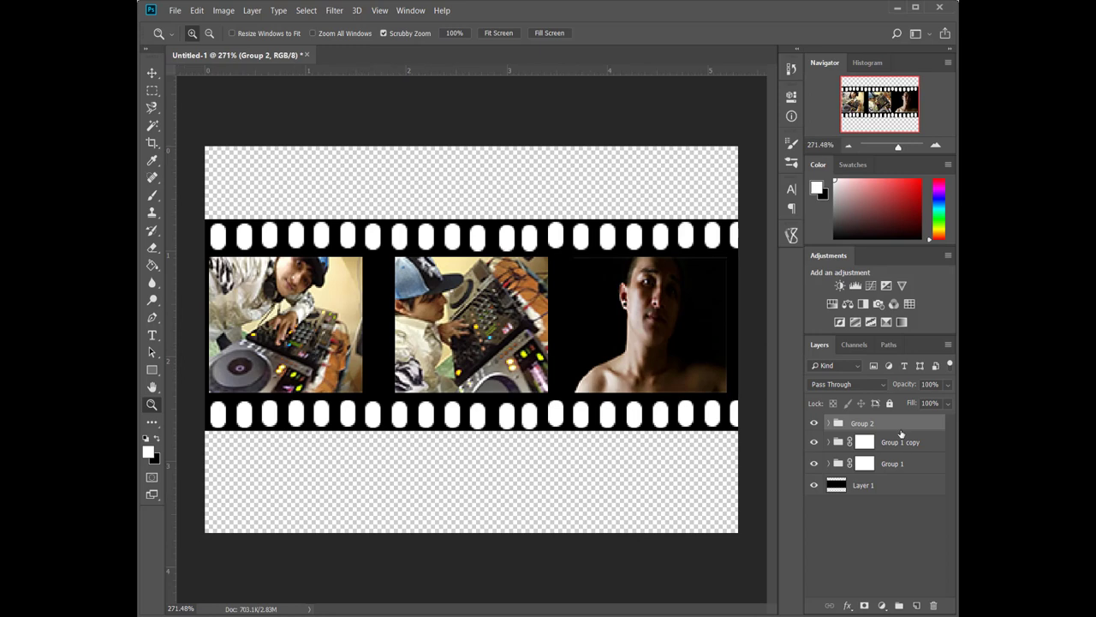
left_click(814, 423)
left_click(814, 423)
left_click(882, 486)
left_click(875, 427)
- Add Layer 2 below Layer 1 and fill it with grey #6a6969
left_click(918, 606)
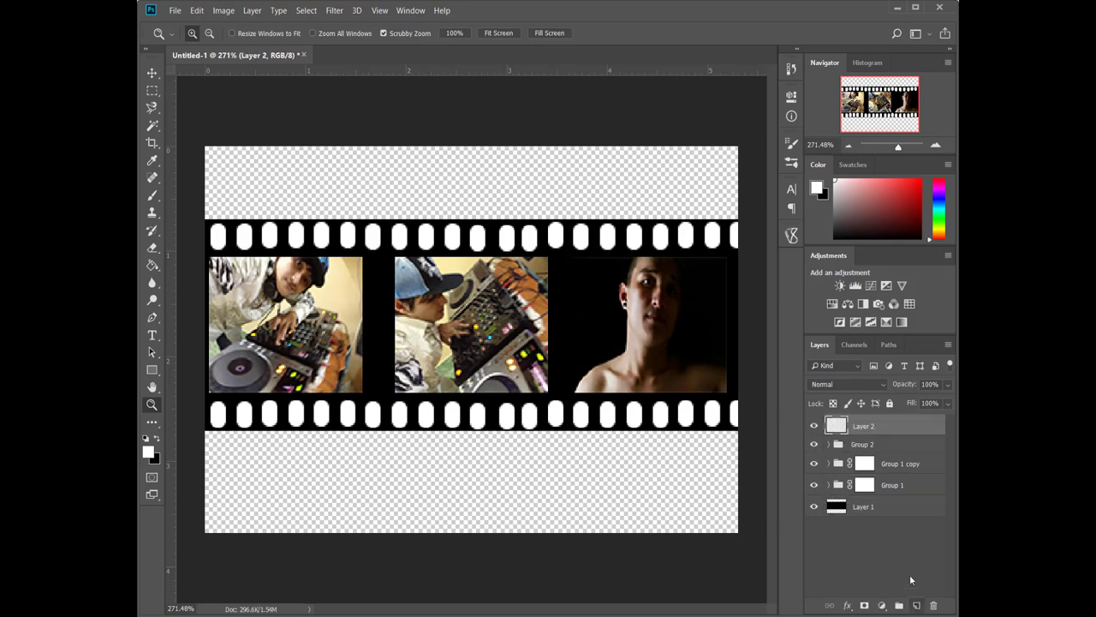
left_click_drag(865, 423, 864, 510)
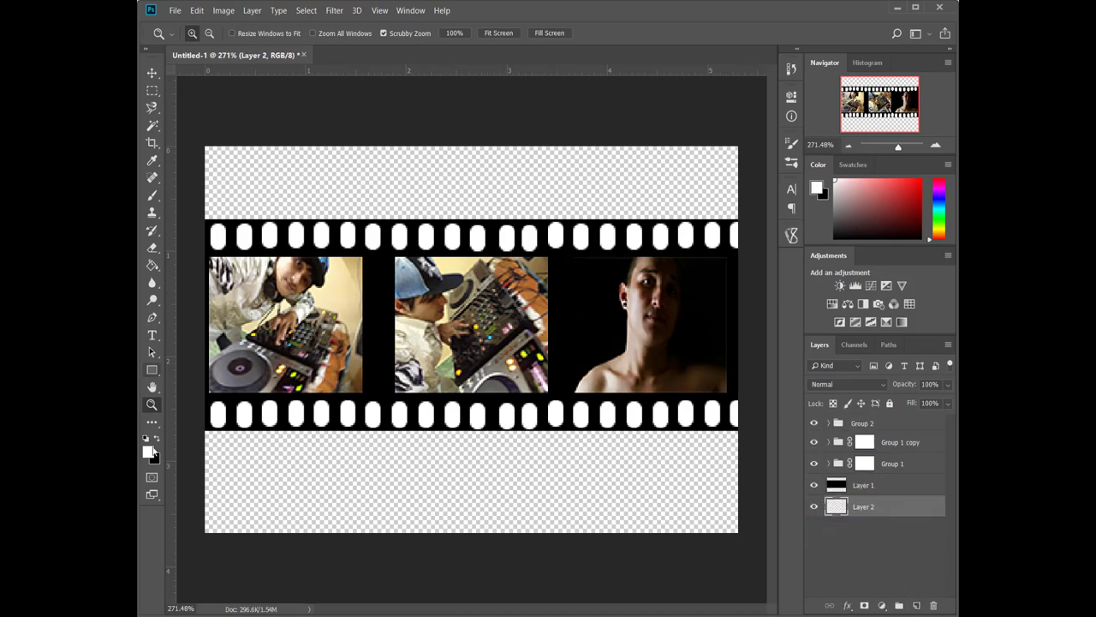
left_click(149, 451)
left_click(550, 206)
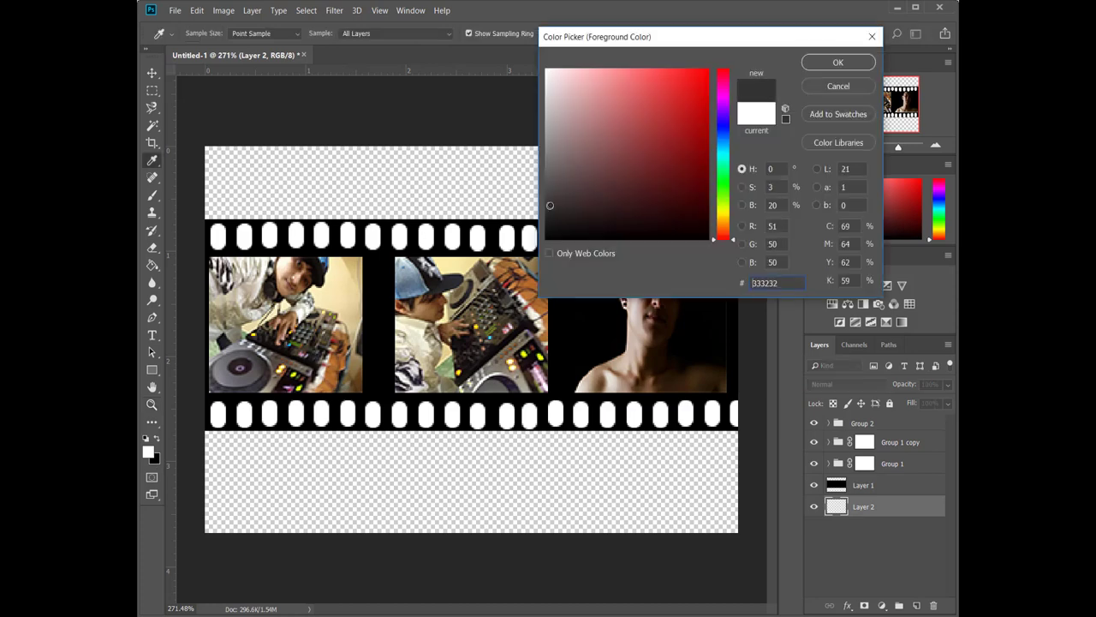
left_click(838, 62)
key("ctrl+BackSpace")
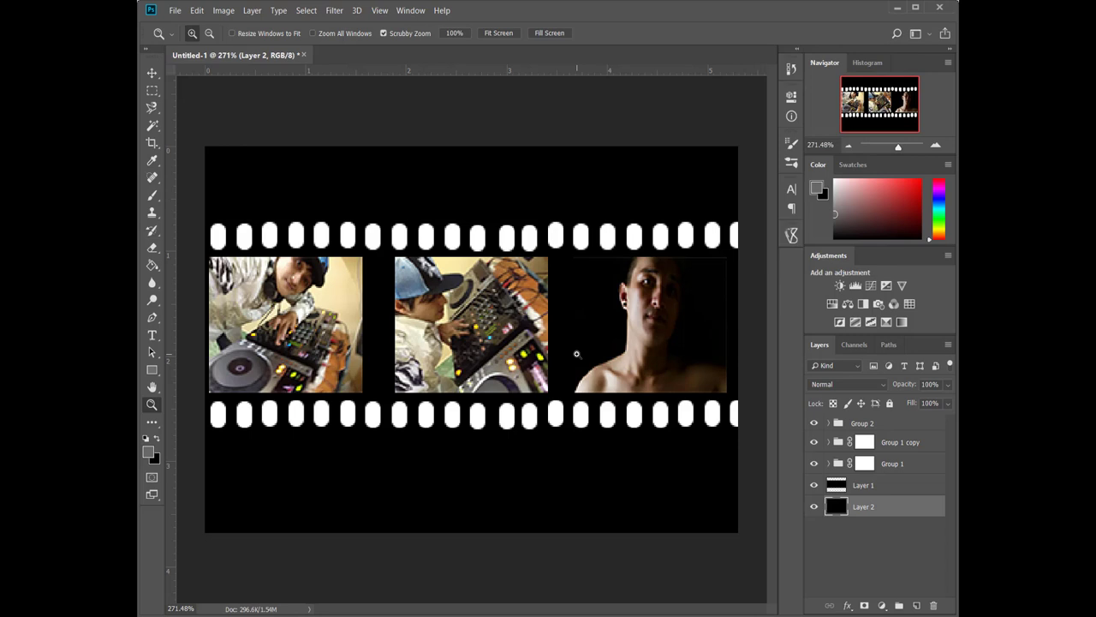
key("alt+BackSpace")
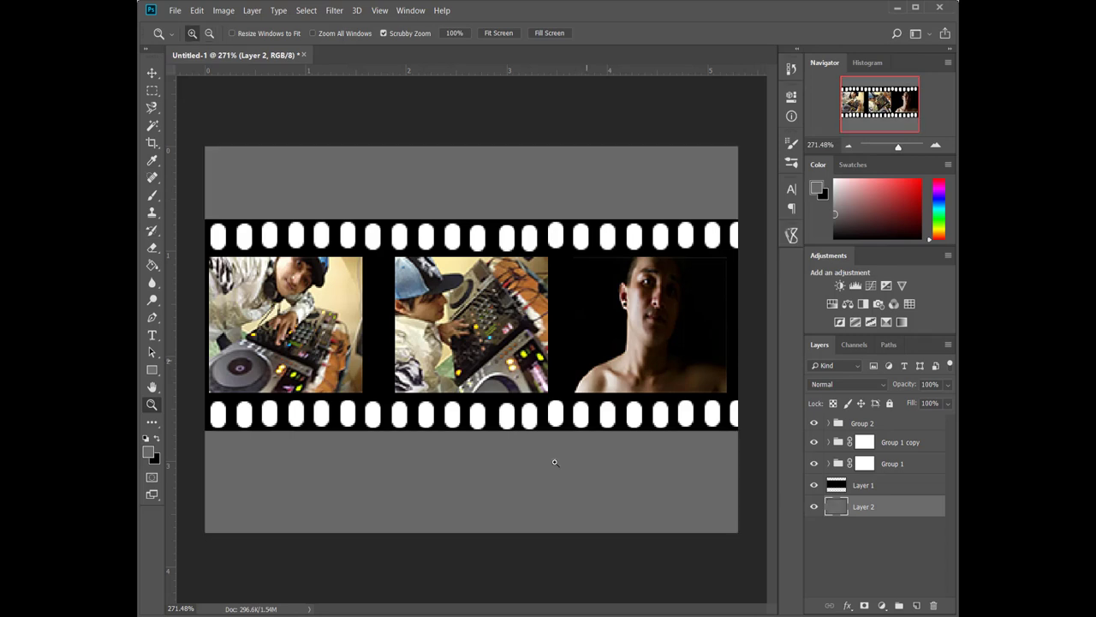
left_click(862, 424)
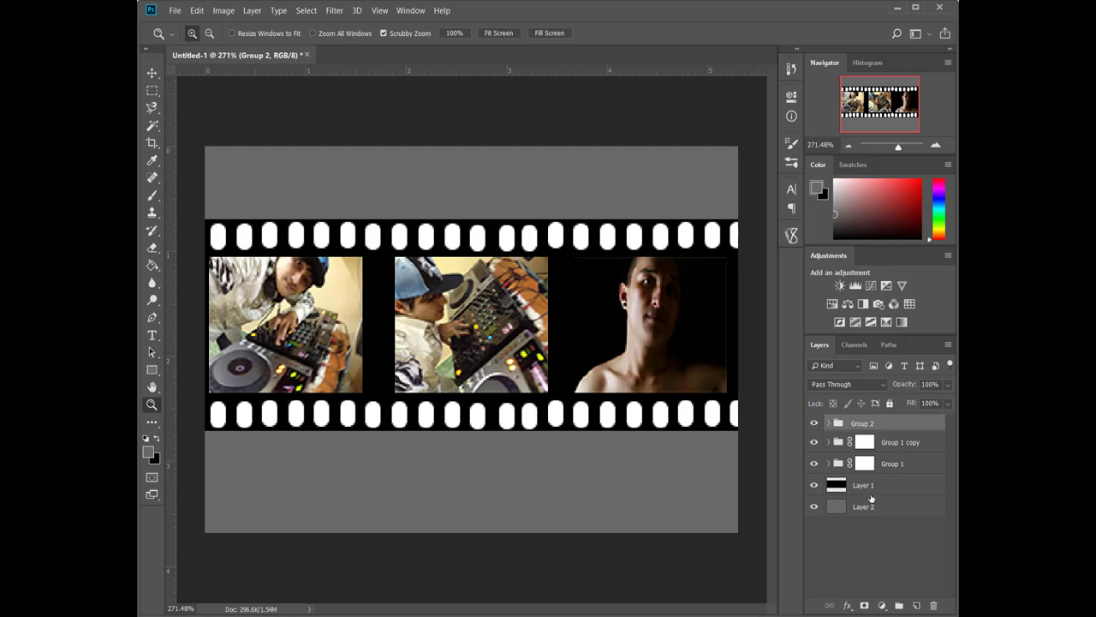
- Stamp all visible content into a new merged Layer 3
key("ctrl+shift+alt+e")
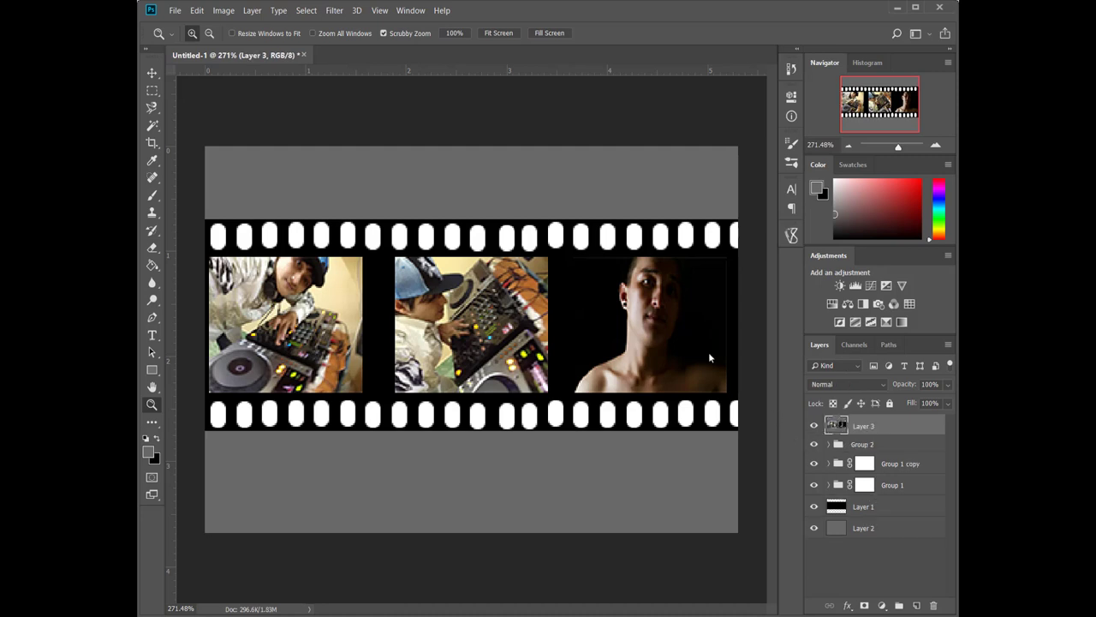
key("ctrl+t")
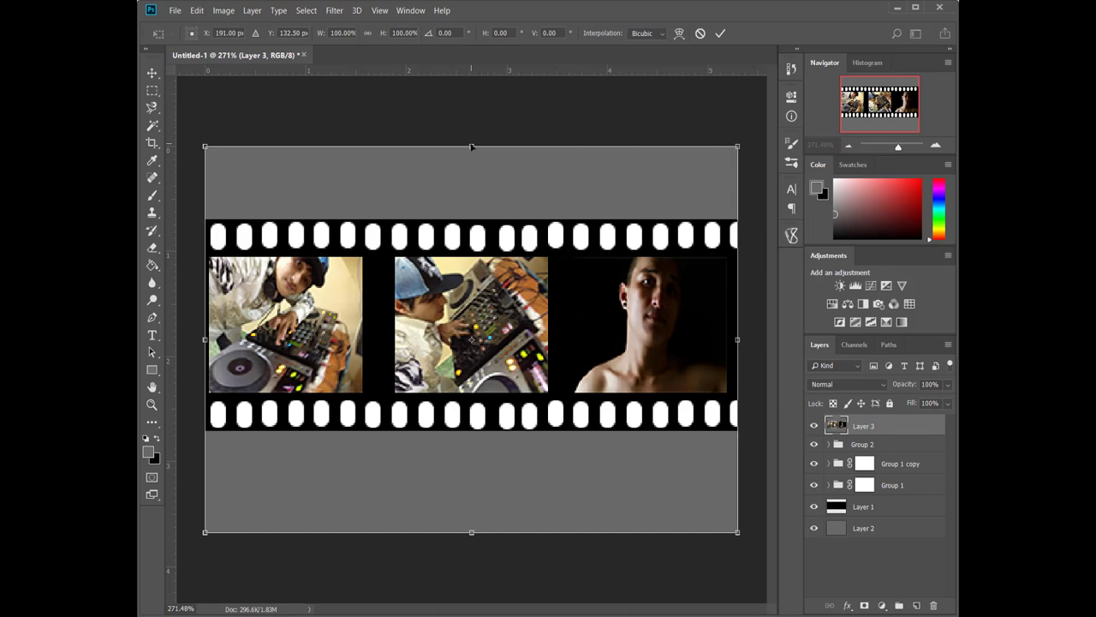
left_click(720, 34)
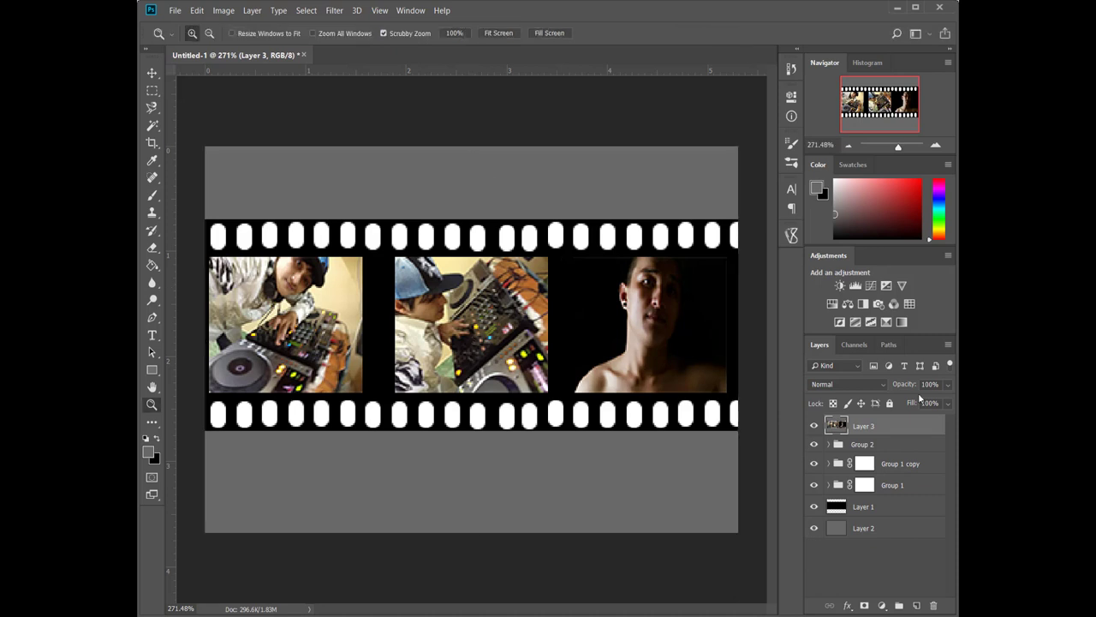
- Duplicate Layer 3 and flip the copy upside down beneath the strip
key("ctrl+j")
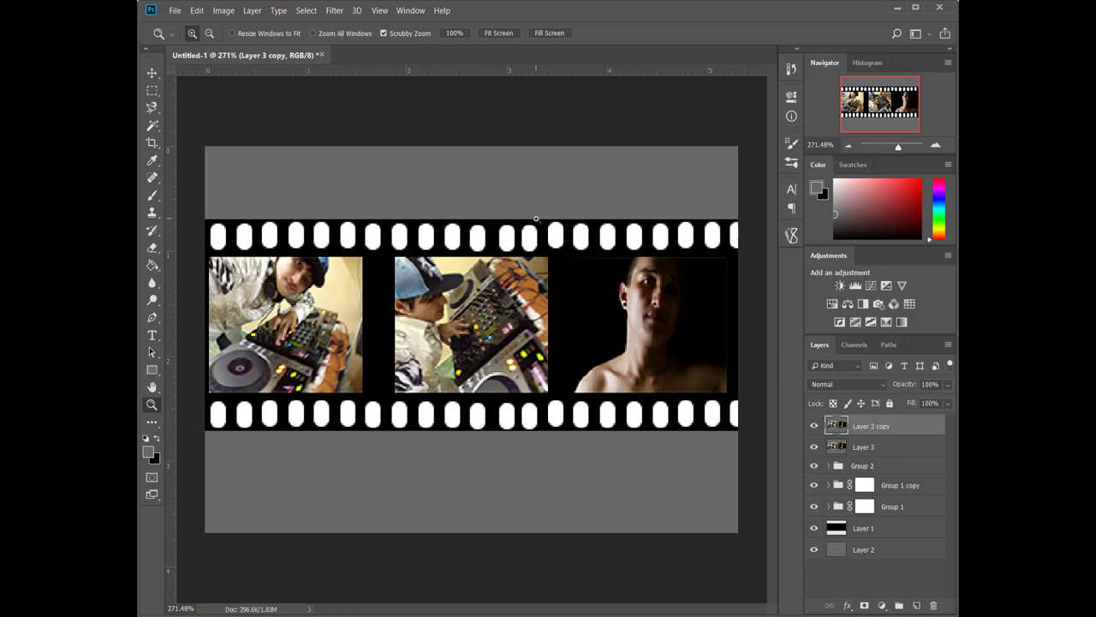
key("ctrl+t")
mouse_move(471, 148)
left_mouse_down()
mouse_move(464, 571)
mouse_move(468, 539)
left_mouse_up()
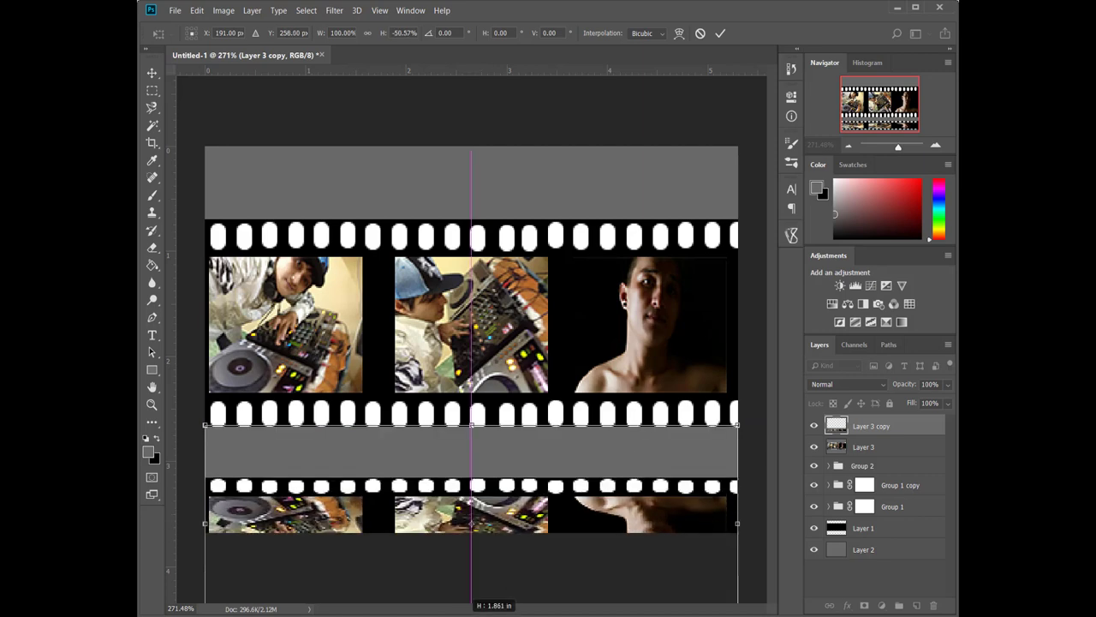
mouse_move(471, 533)
left_mouse_down()
mouse_move(486, 472)
mouse_move(486, 484)
left_mouse_up()
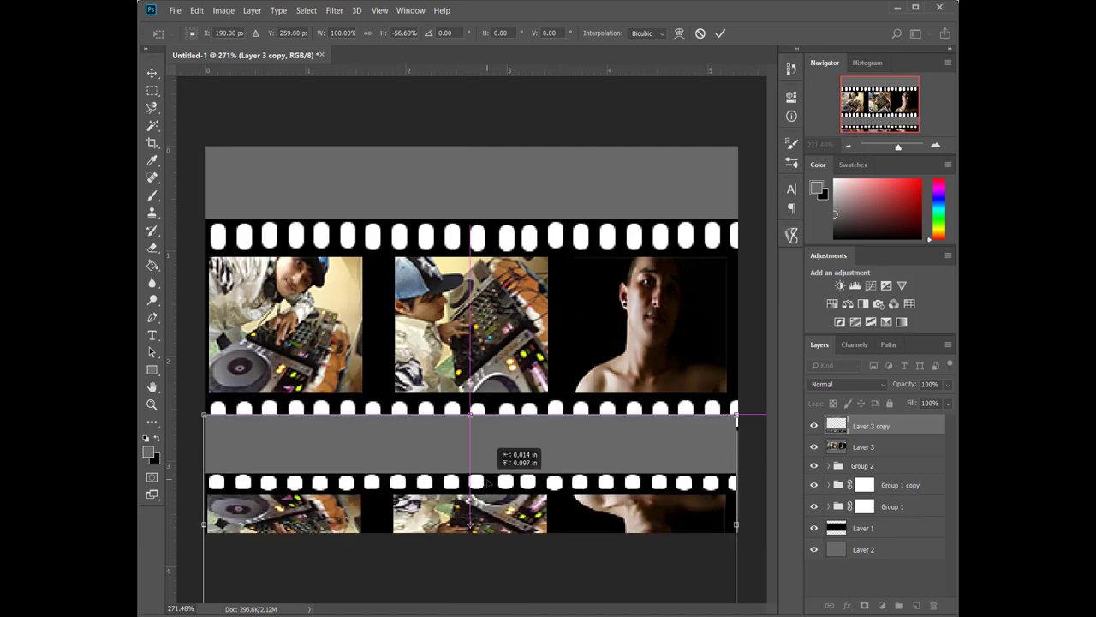
left_click_drag(473, 417, 496, 446)
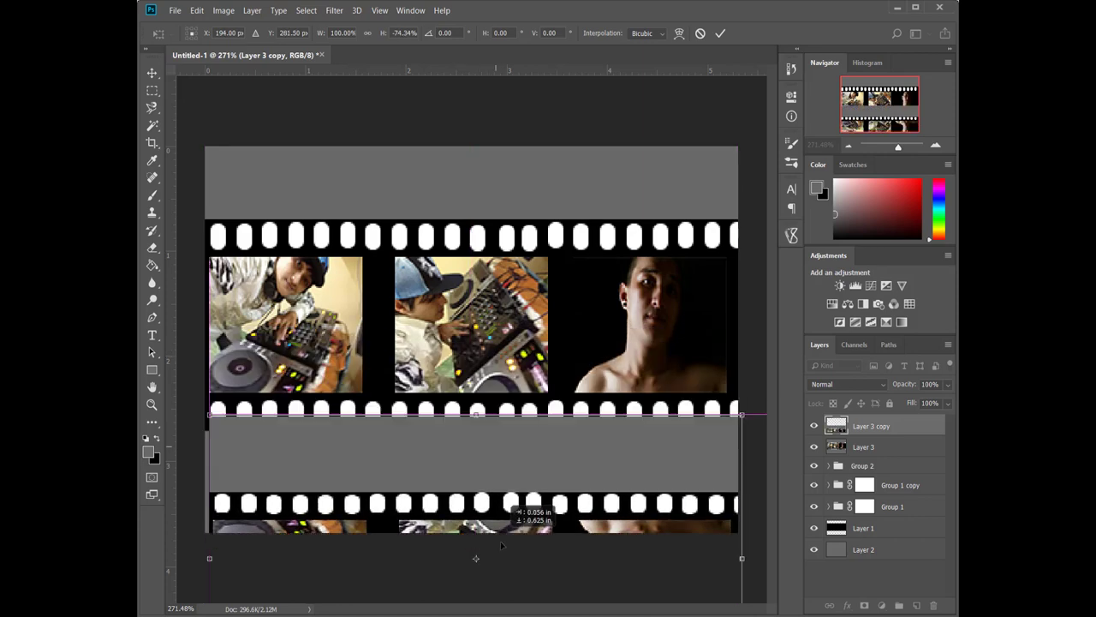
mouse_move(504, 420)
left_mouse_down()
mouse_move(504, 489)
mouse_move(497, 440)
left_mouse_up()
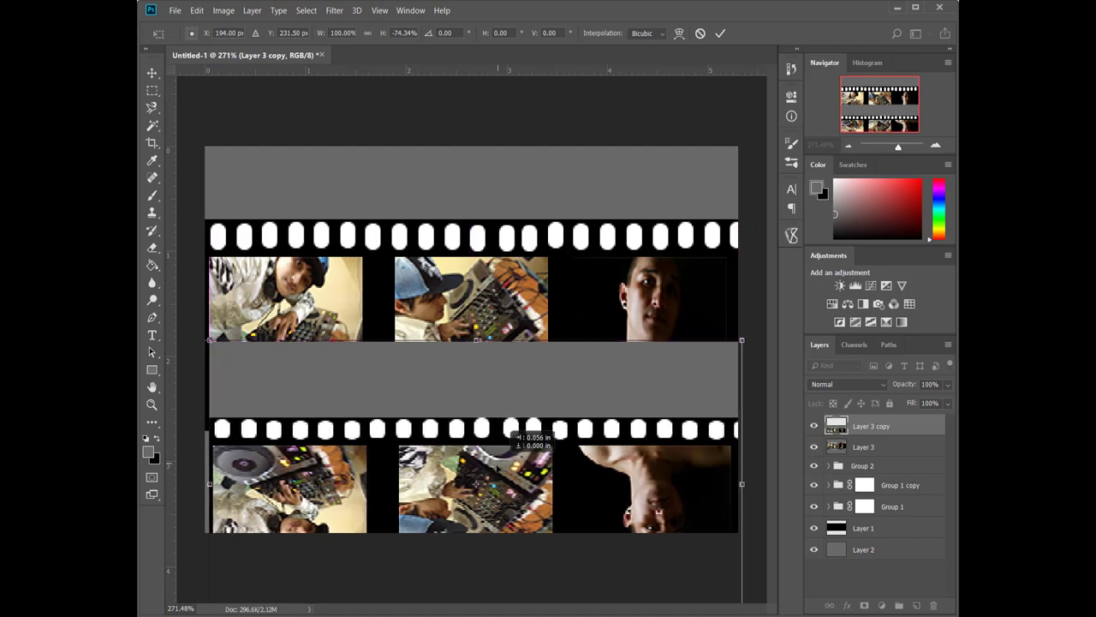
left_click(720, 33)
key("z")
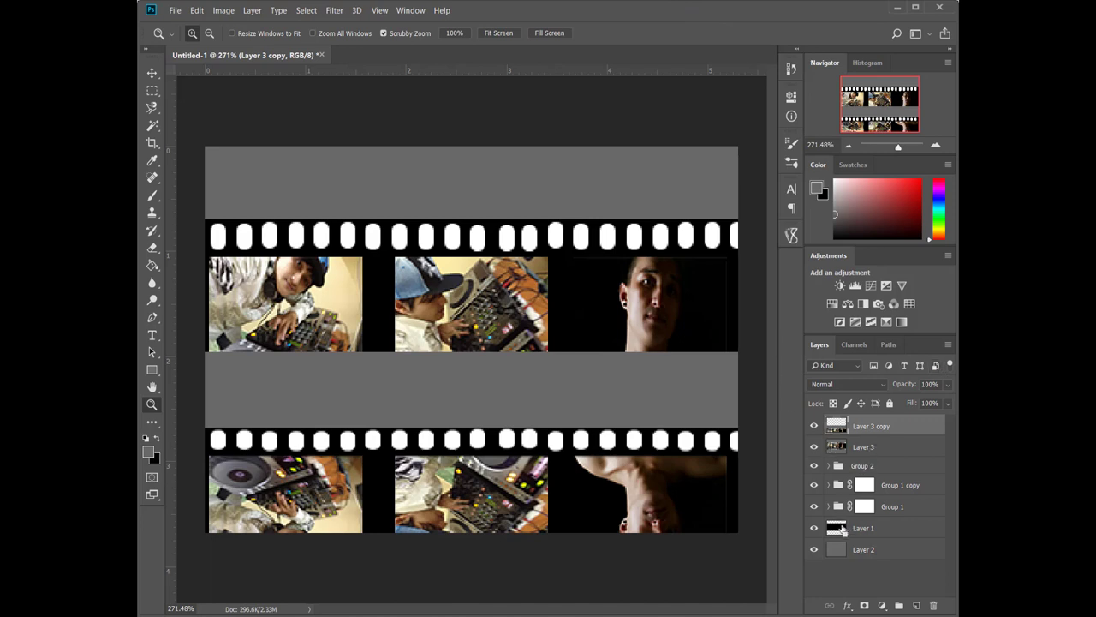
- Add a layer mask to Layer 3 copy and lower its opacity to 57%
left_click(836, 527, "ctrl")
left_click(864, 605)
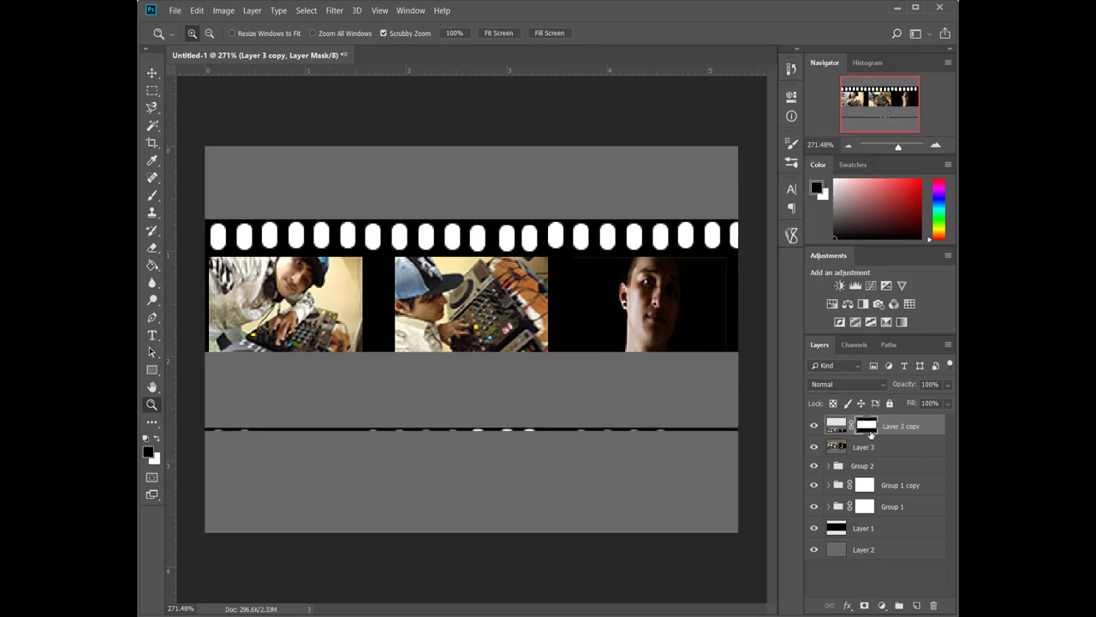
key("ctrl+z")
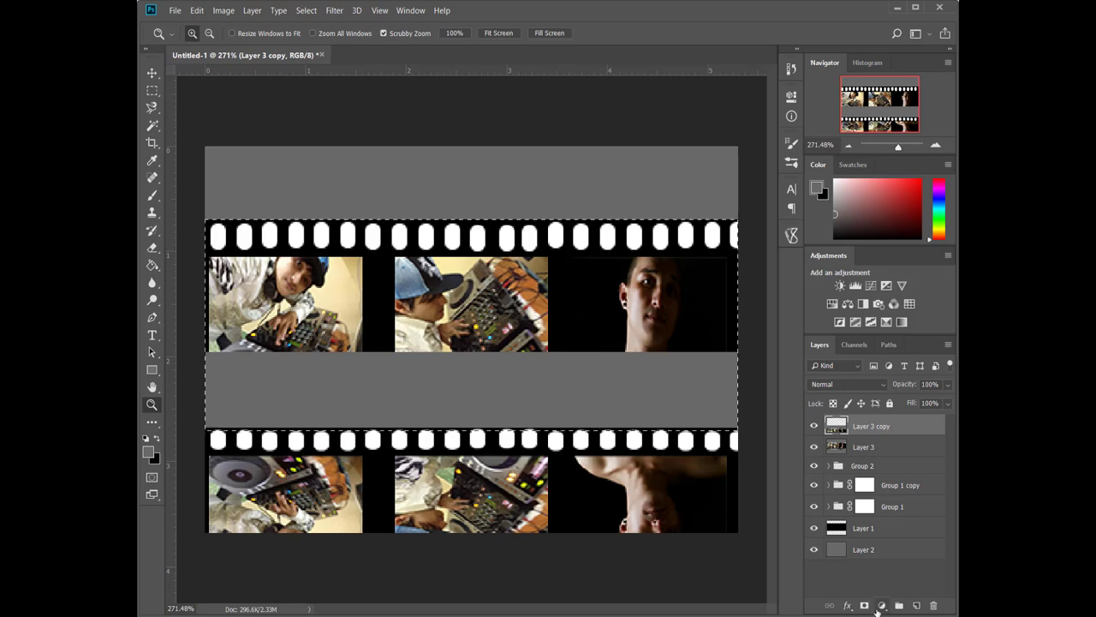
left_click(867, 606)
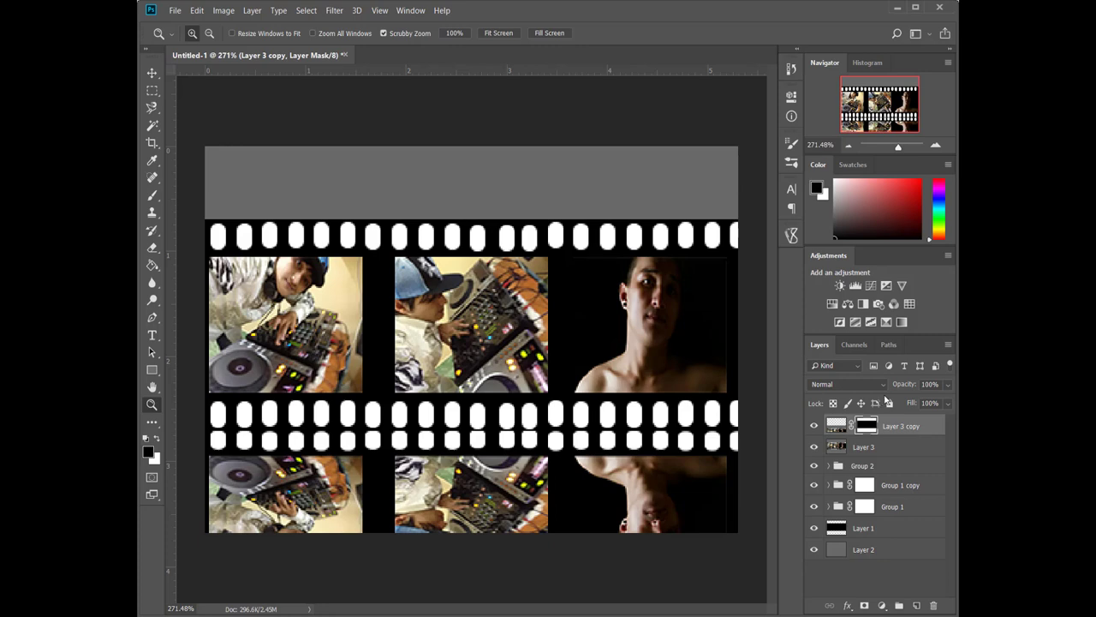
mouse_move(900, 385)
left_mouse_down()
mouse_move(854, 390)
mouse_move(877, 384)
left_mouse_up()
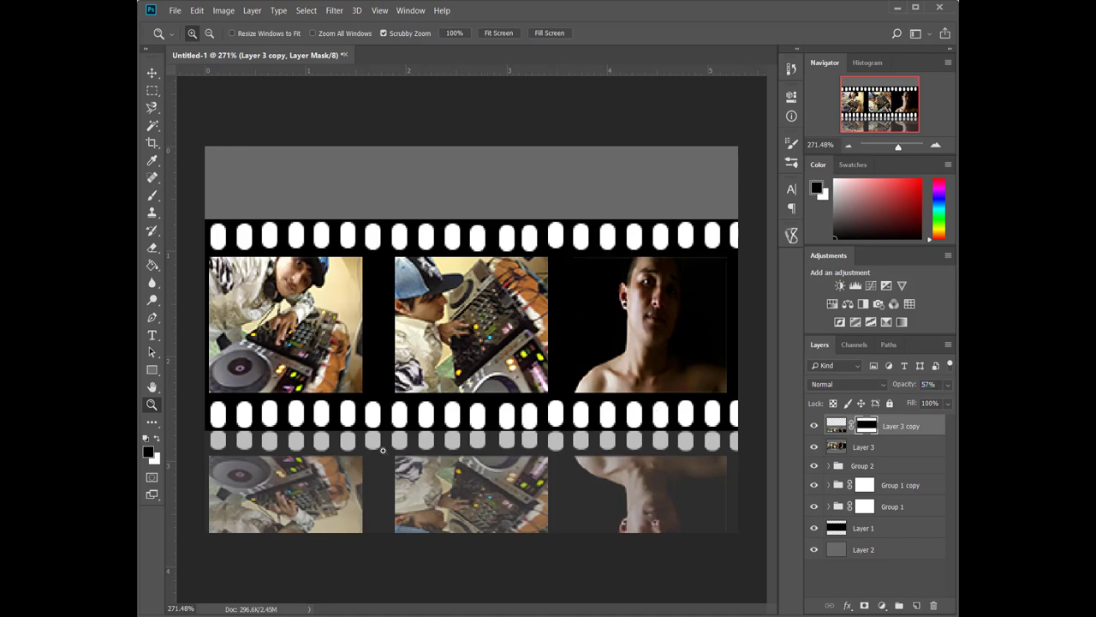
- Shift the reflection sideways so it lines up directly under the film strip
key("ctrl+t")
left_click_drag(347, 495, 410, 487)
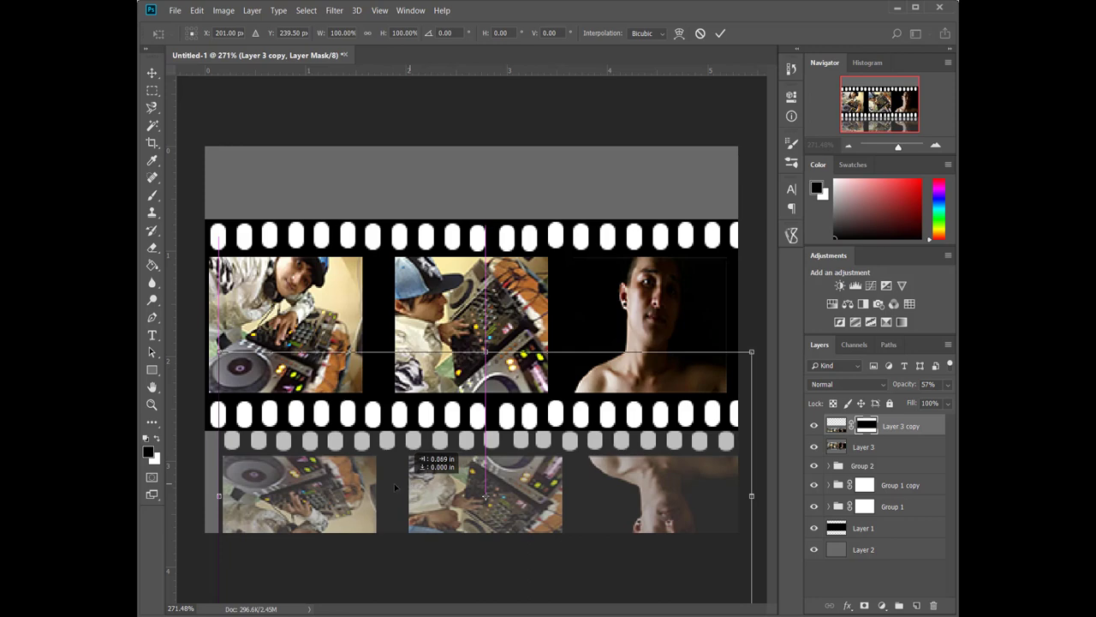
left_click_drag(411, 486, 397, 486)
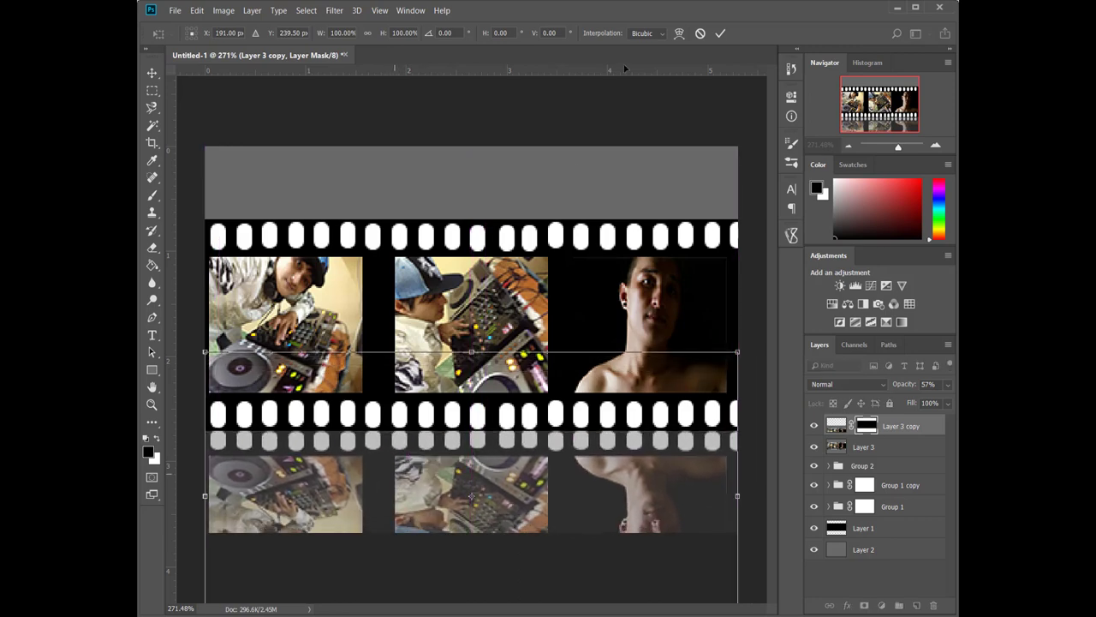
left_click(720, 32)
key("z")
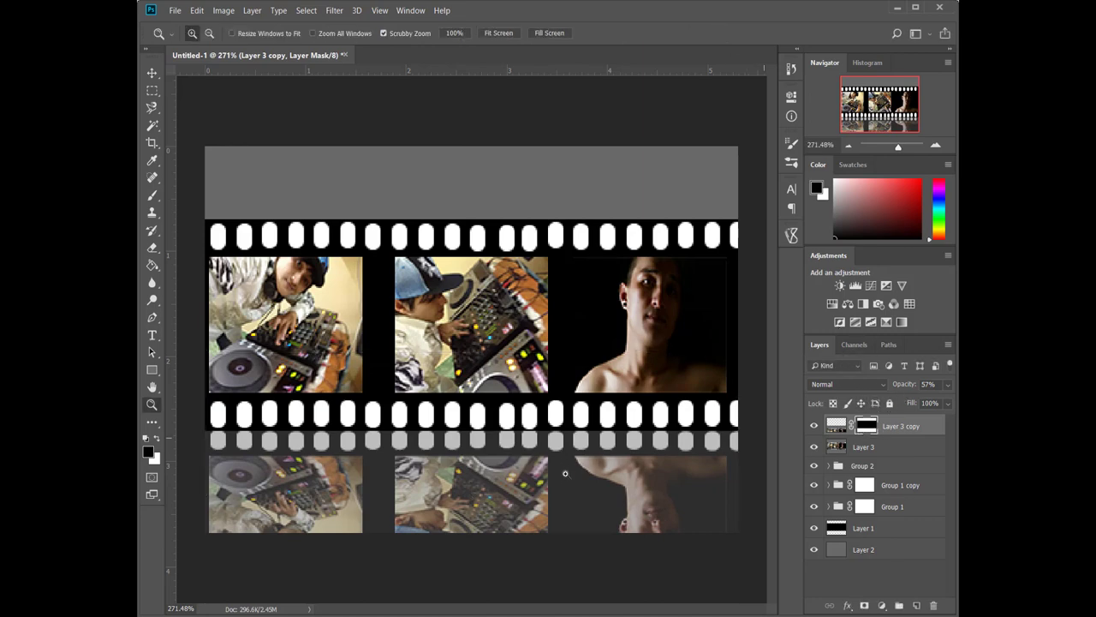
- Brush grey across the bottom of Layer 3 copy's mask so the reflection fades out
key("b")
mouse_move(697, 509)
left_mouse_down()
mouse_move(606, 526)
mouse_move(733, 524)
left_mouse_up()
key("ctrl+z")
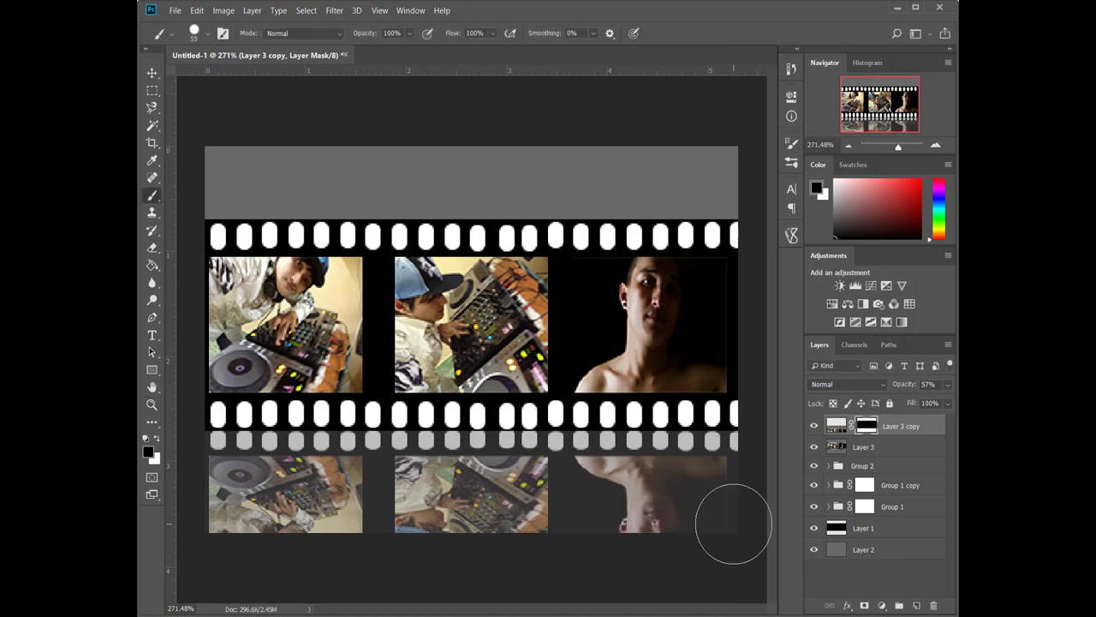
key("ctrl+z")
right_click(583, 445)
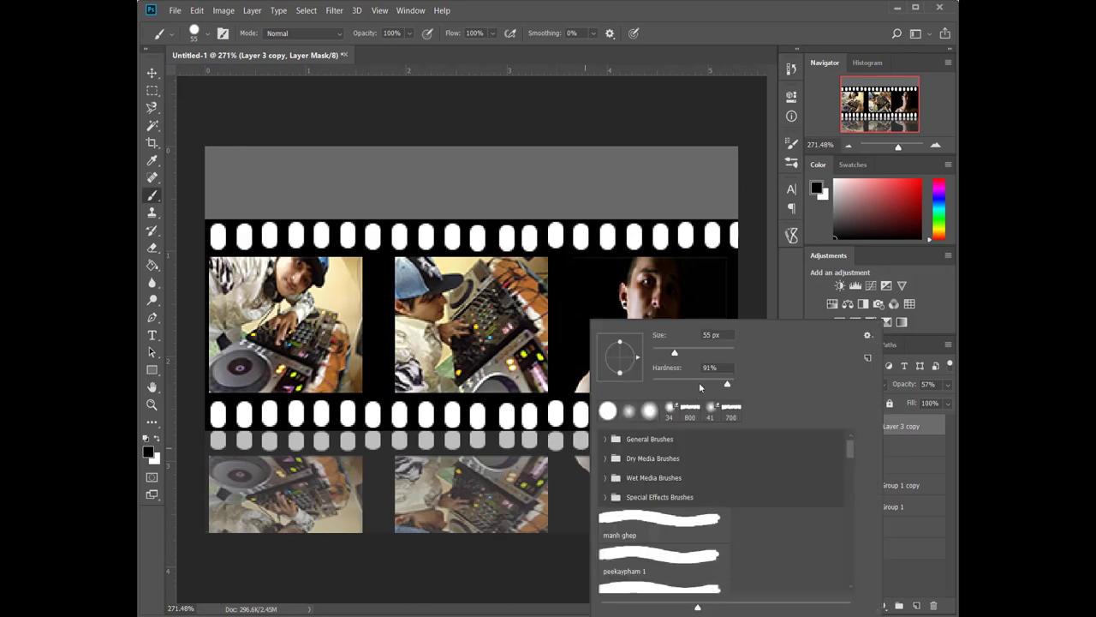
key("Escape")
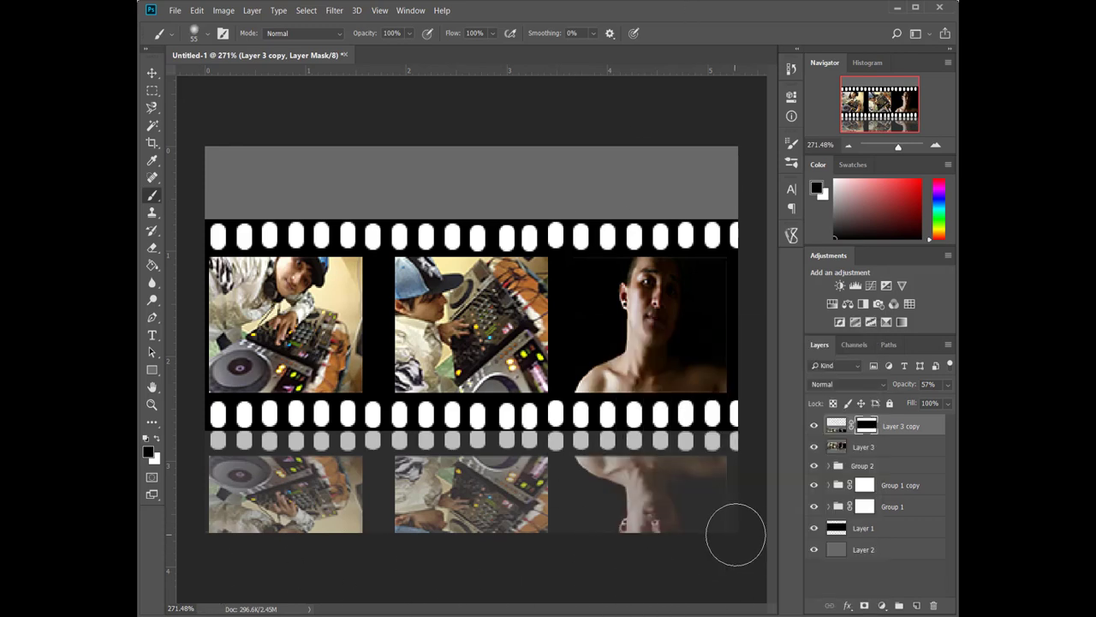
mouse_move(734, 533)
left_mouse_down()
mouse_move(152, 549)
mouse_move(767, 532)
left_mouse_up()
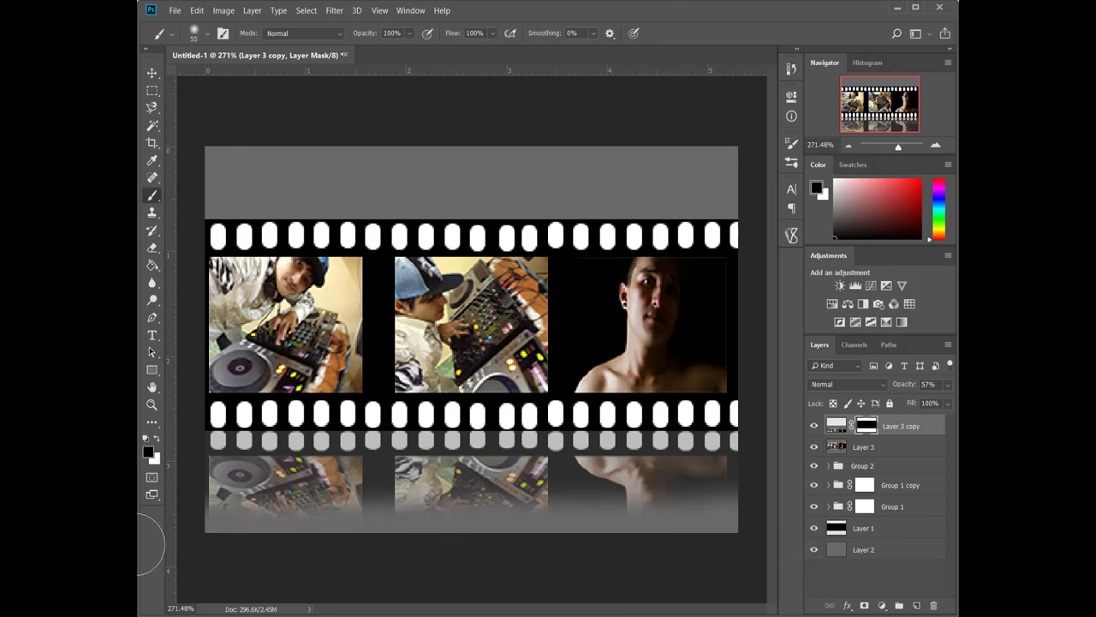
mouse_move(558, 531)
left_mouse_down()
mouse_move(771, 529)
mouse_move(191, 521)
left_mouse_up()
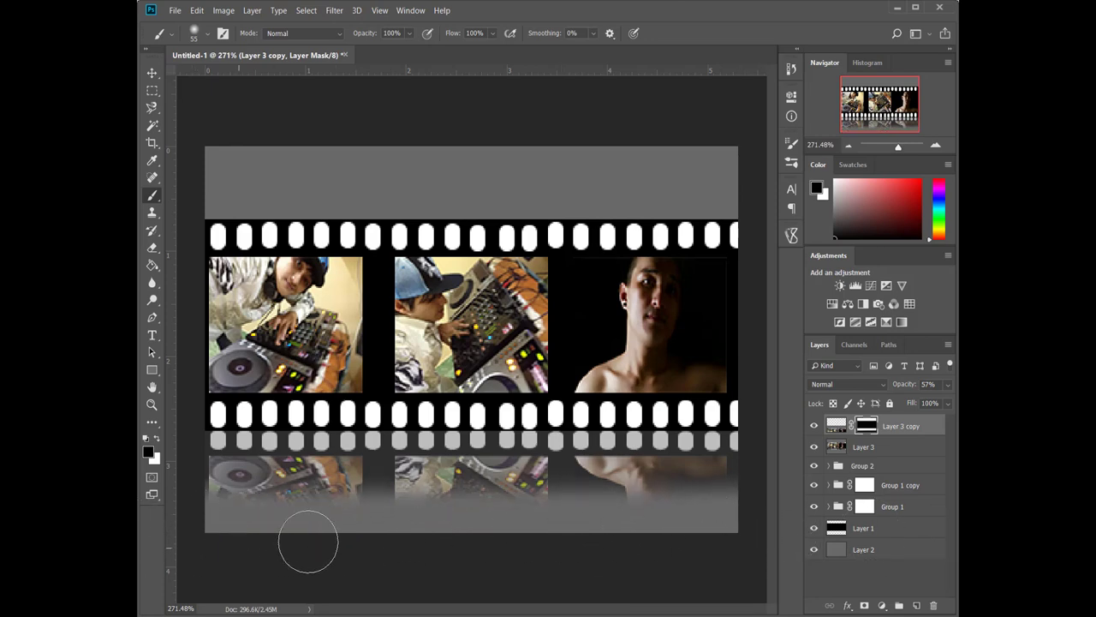
key("z")
right_click(490, 272)
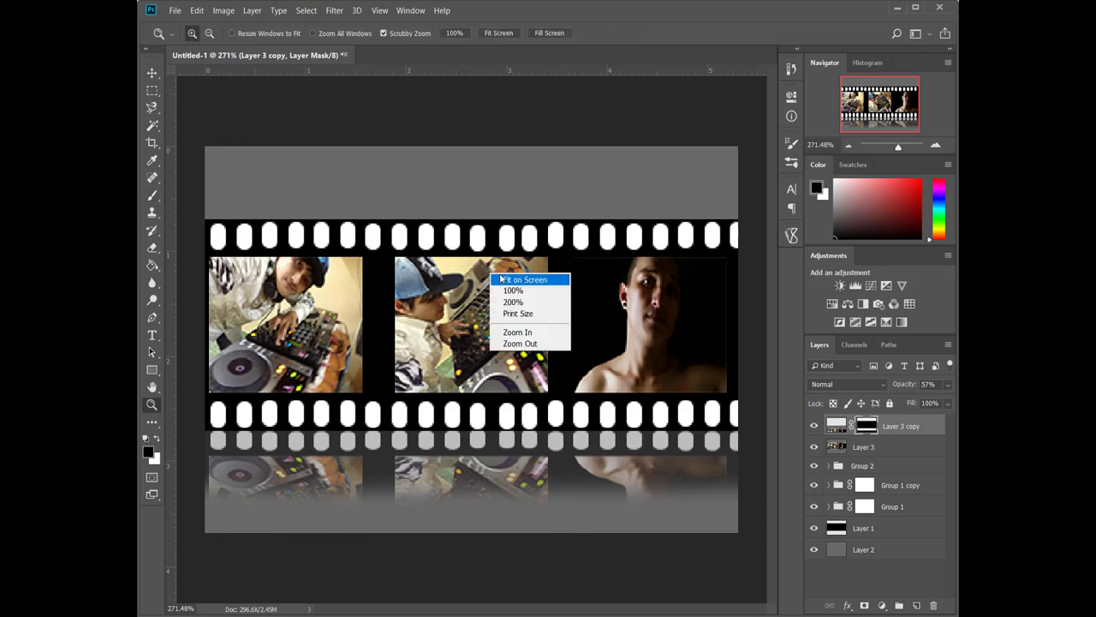
left_click(506, 279)
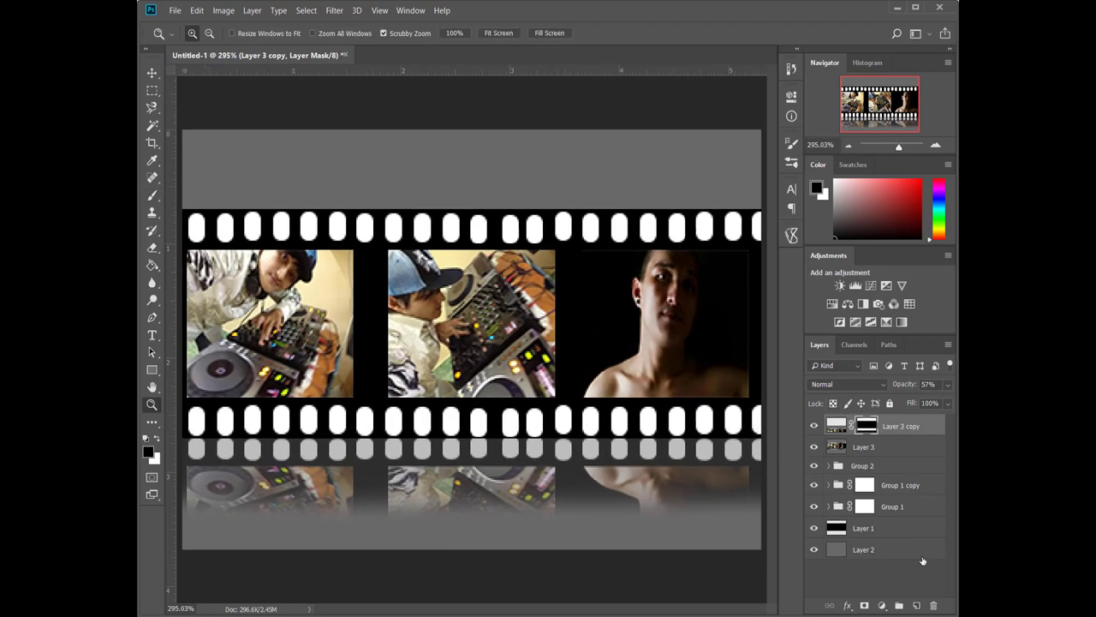
- Start a text layer in the top band with white #ffffff as the colour
key("t")
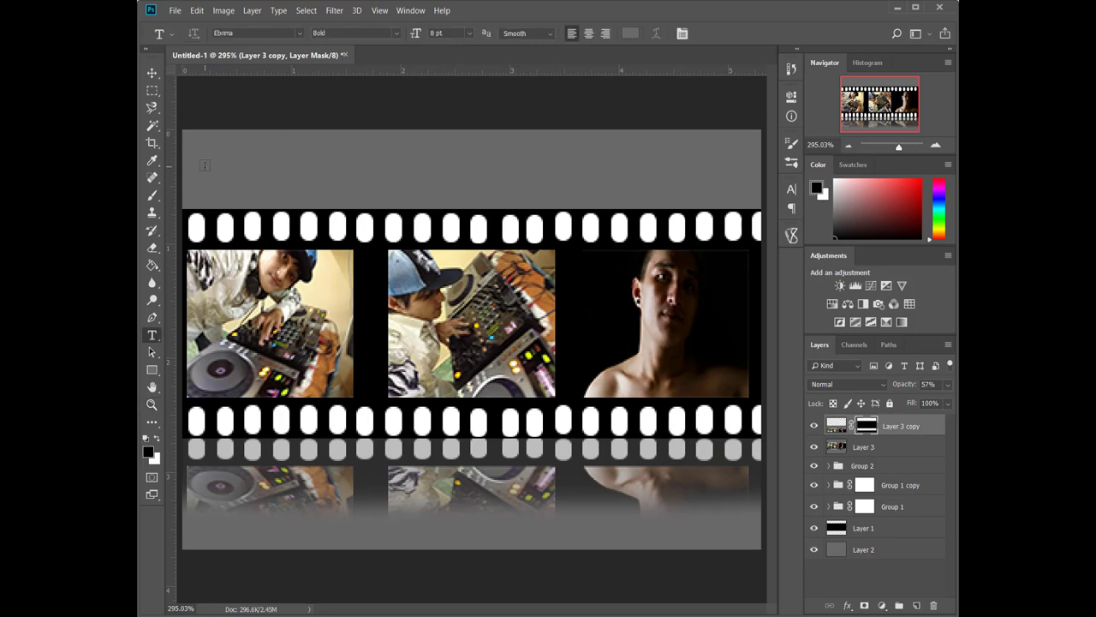
left_click(204, 165)
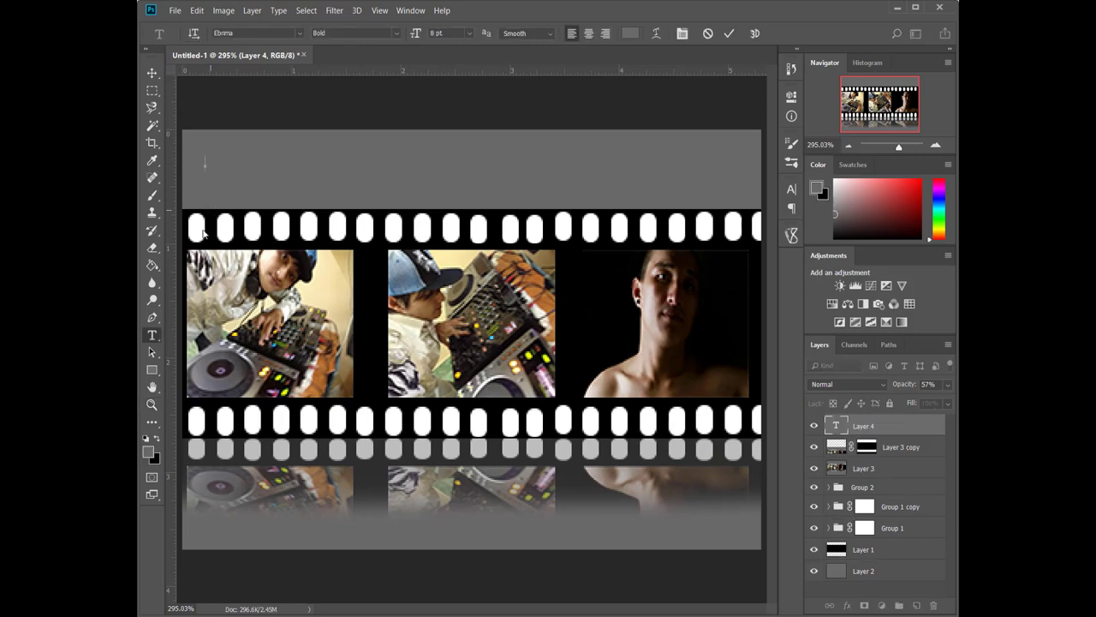
left_click(149, 450)
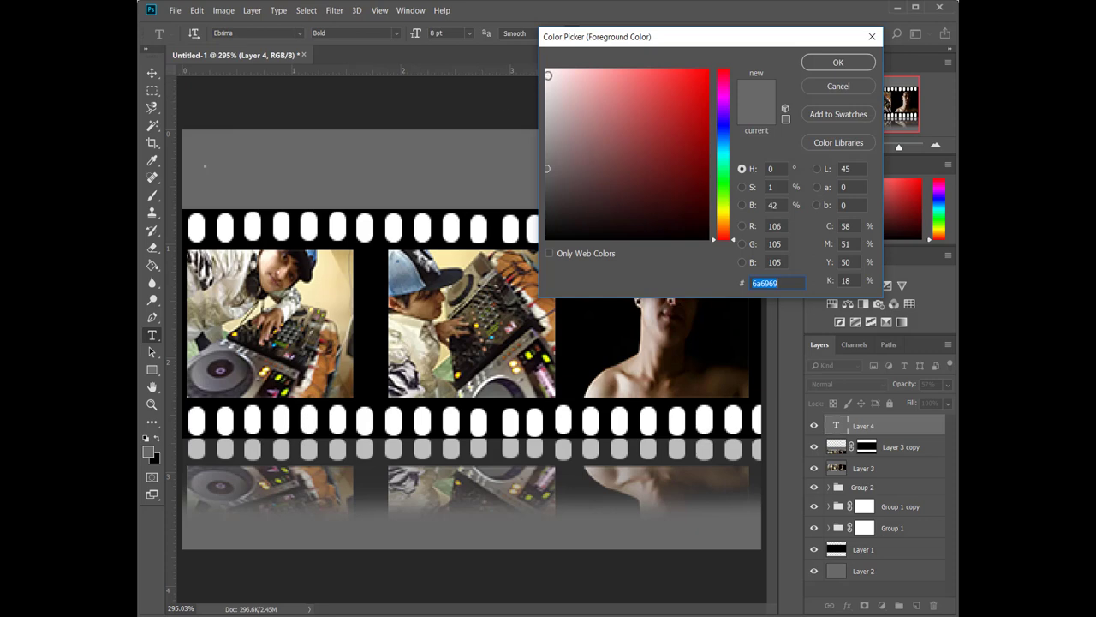
type("ffffff")
left_click(839, 62)
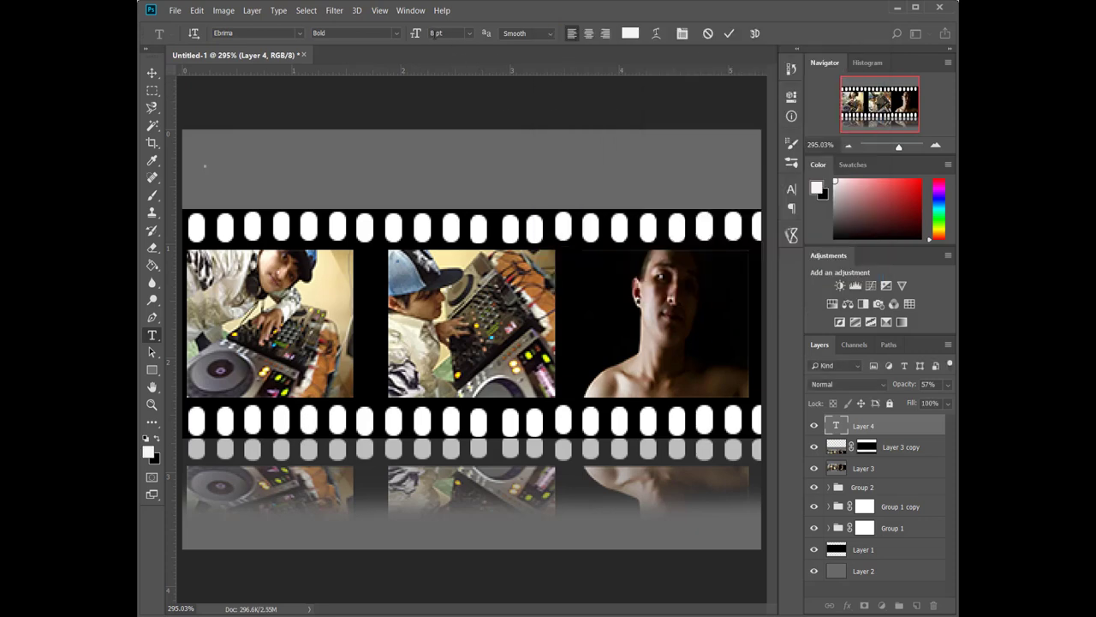
- Type the photographer's website address in capitals and scale it across the top band
type("90")
left_click(205, 175)
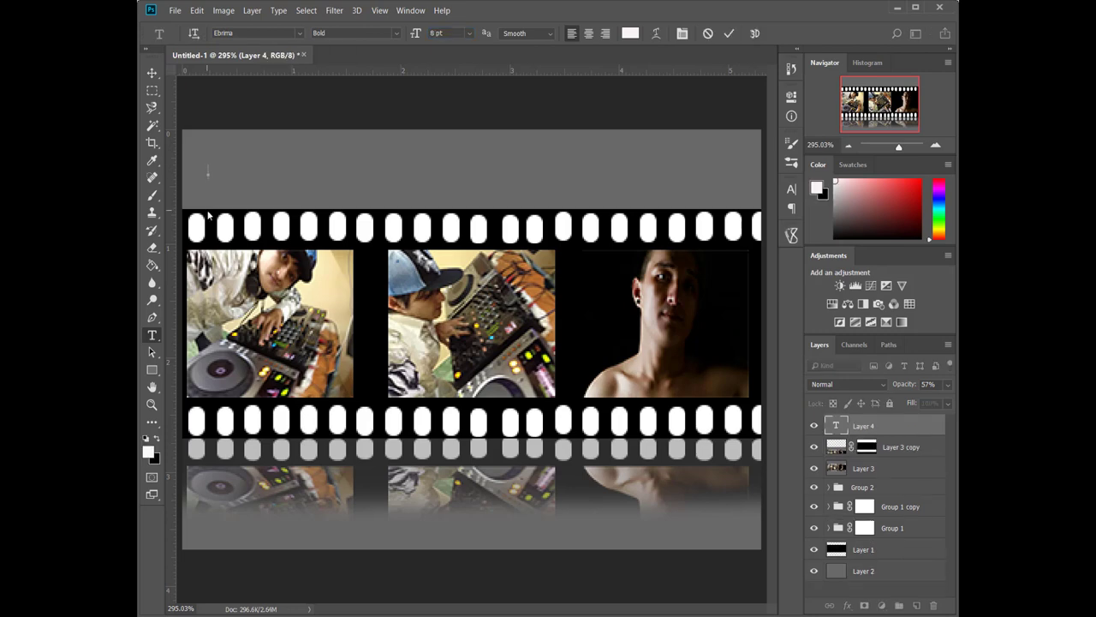
type("PEEK")
type("AYPHAM-")
type("PHOTO")
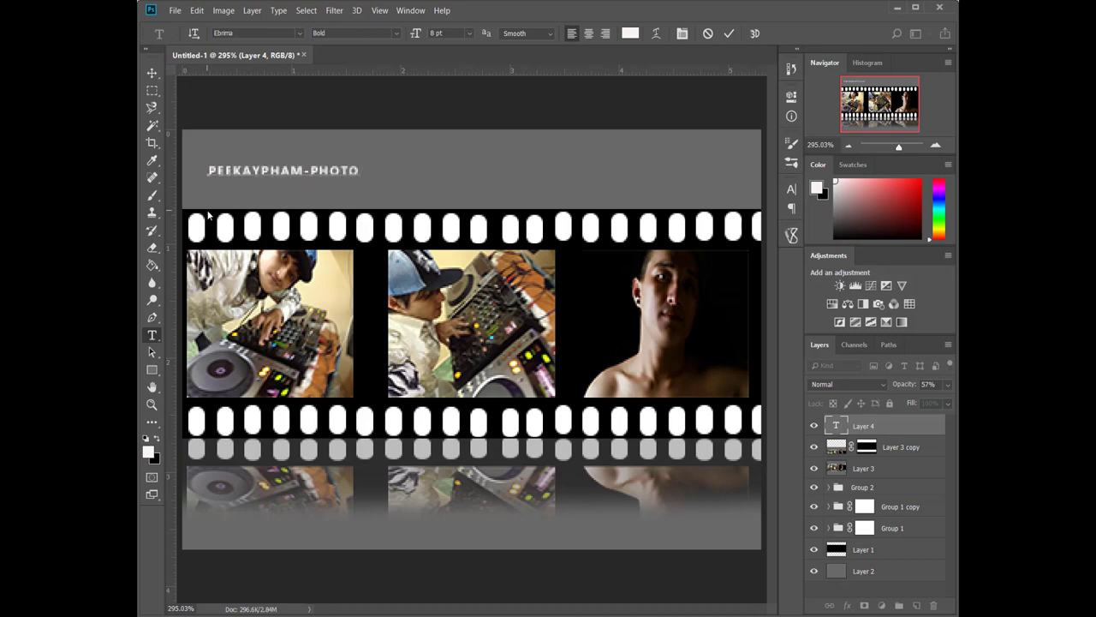
type("GRAPHY.C")
type("OM")
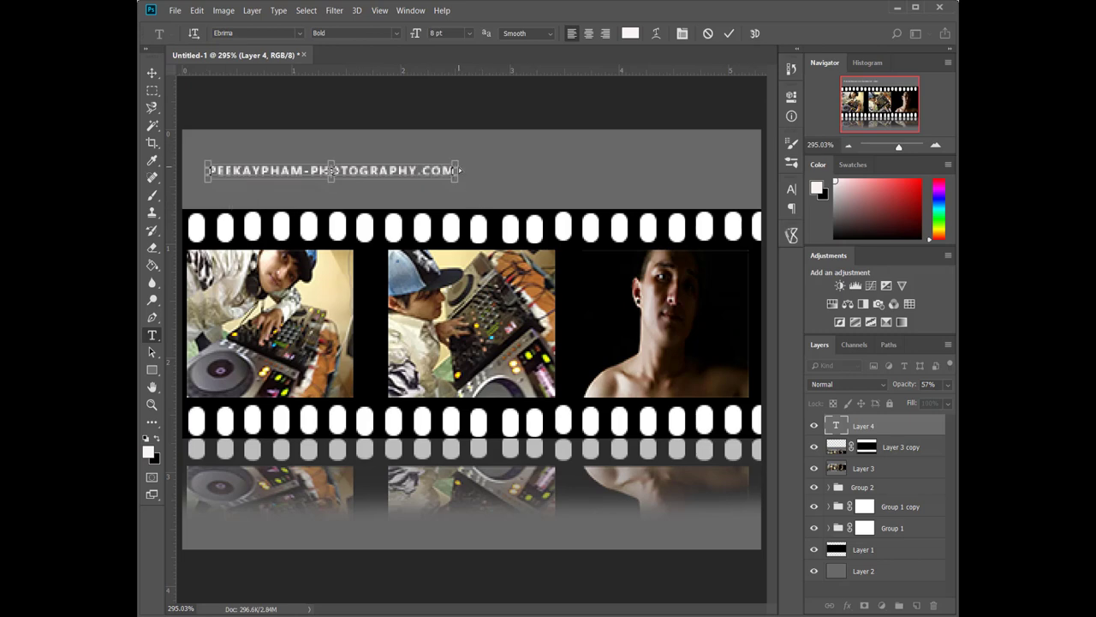
left_click_drag(479, 165, 731, 159)
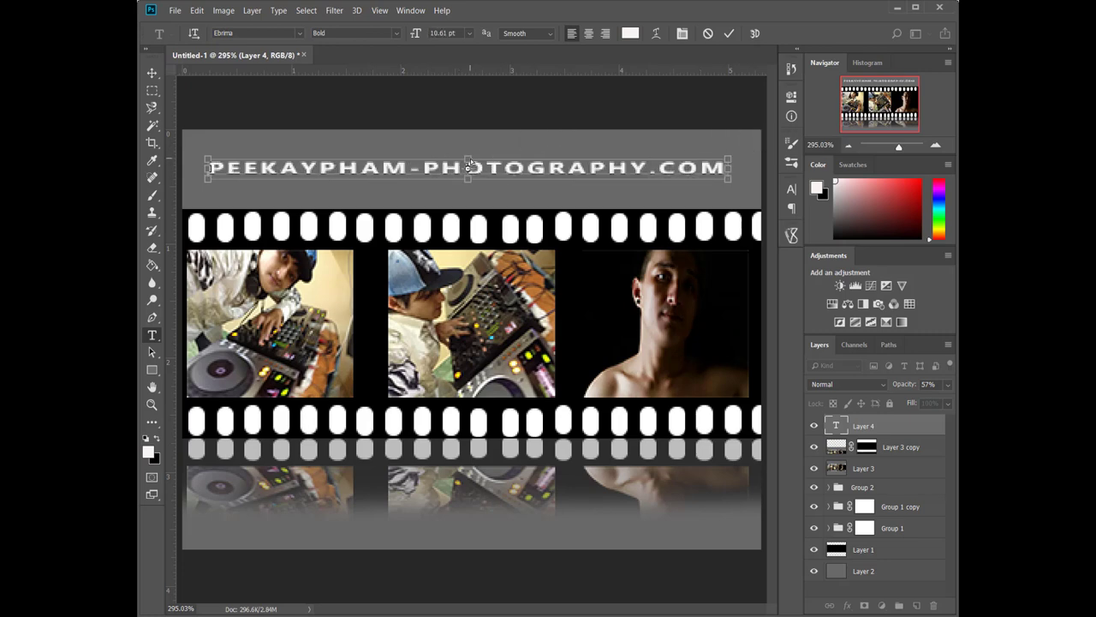
mouse_move(468, 153)
left_mouse_down()
mouse_move(491, 159)
mouse_move(469, 145)
left_mouse_up()
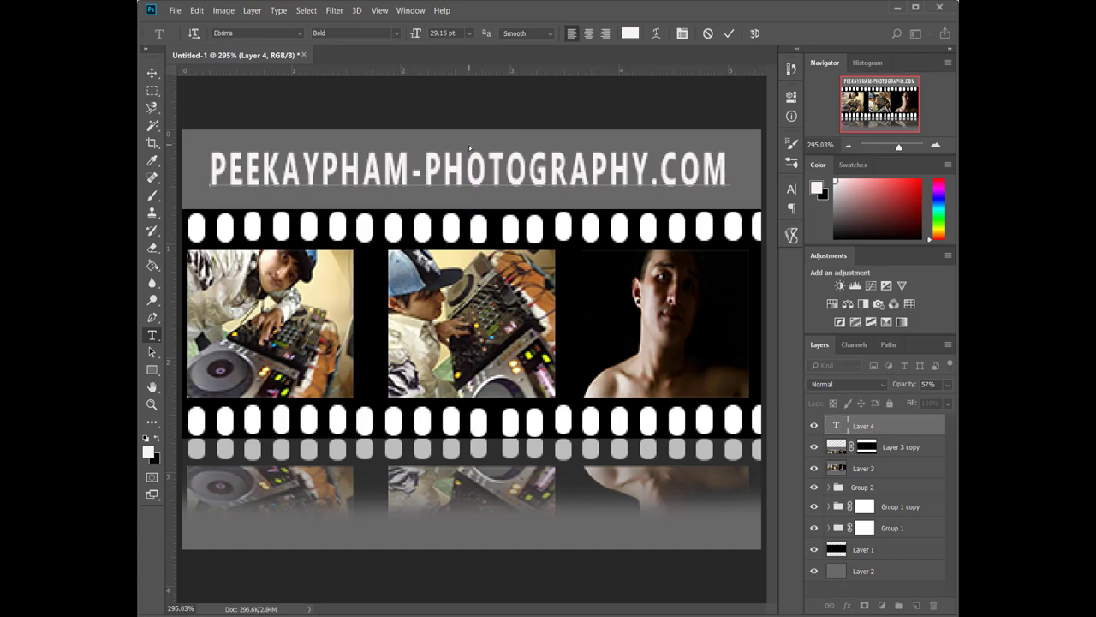
left_click(729, 34)
left_click(729, 33)
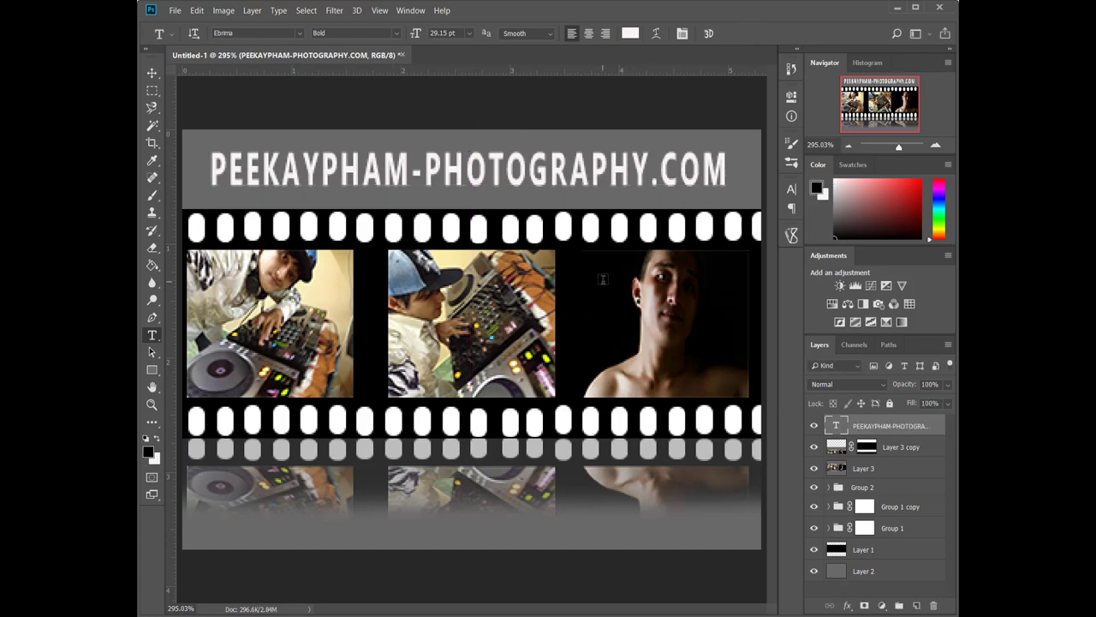
key("z")
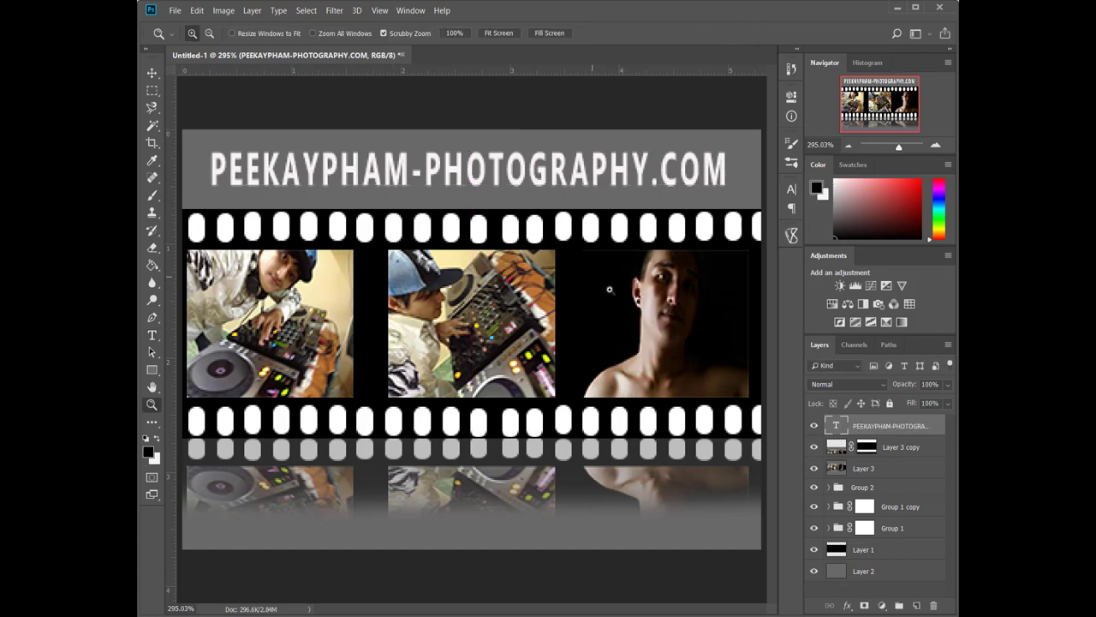
right_click(619, 296)
left_click(620, 299)
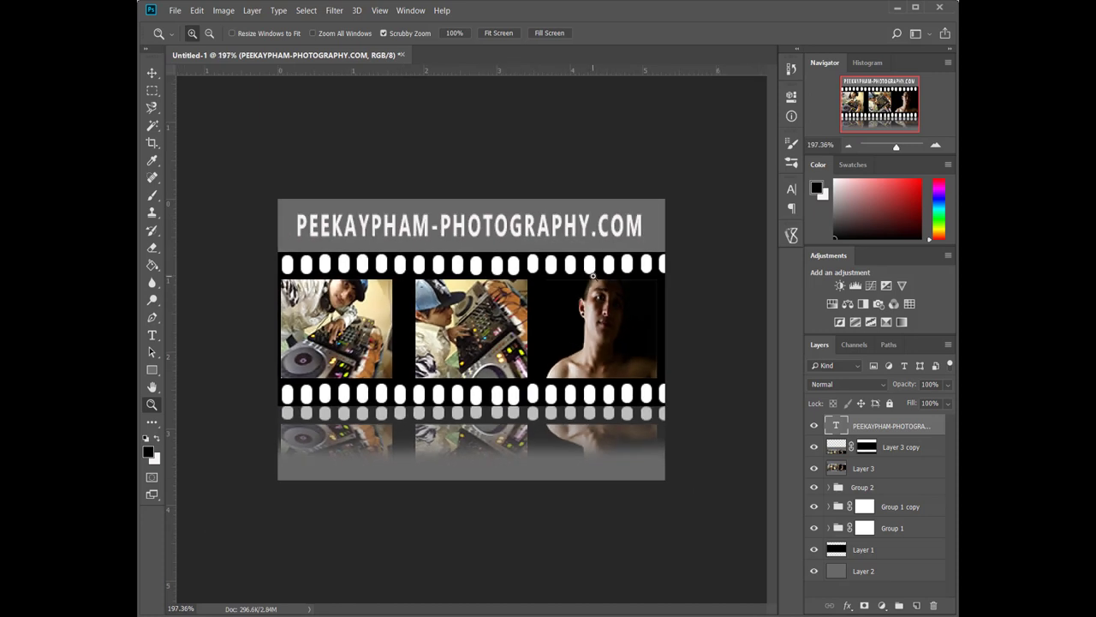